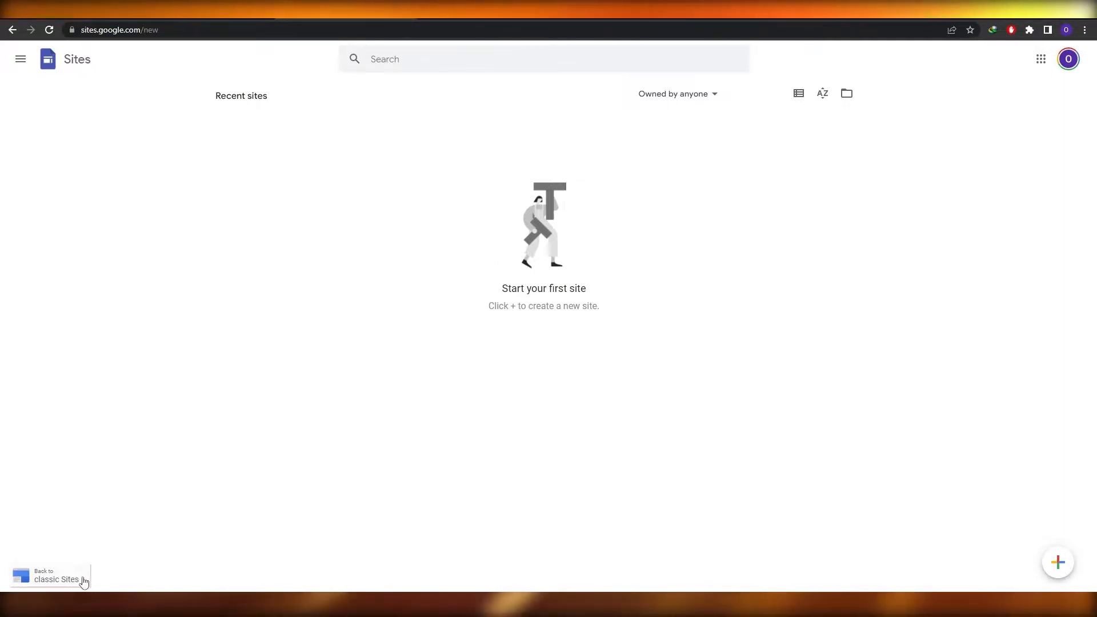
# Visit the classic Sites manager and return to new Google Sites
pyautogui.click(84, 578)
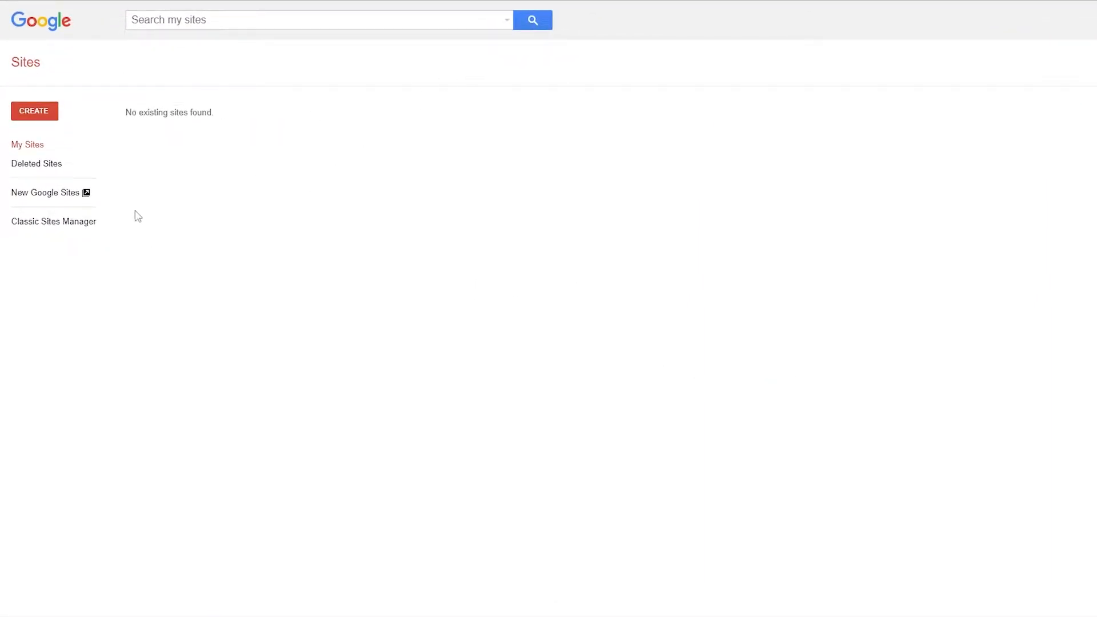
pyautogui.click(79, 195)
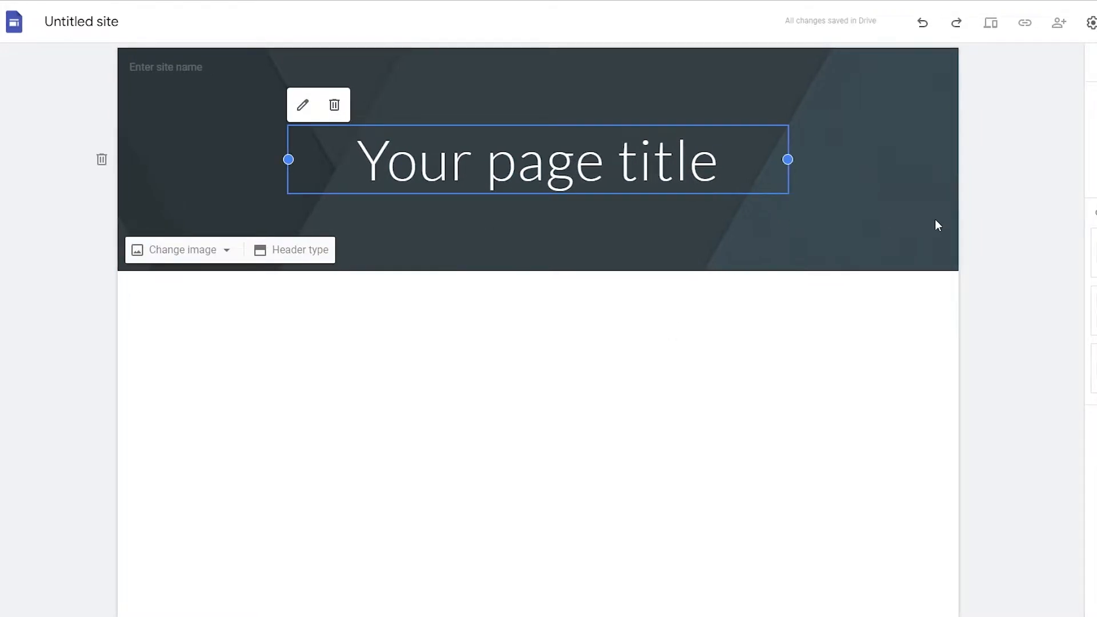
# View the page and theme options of the untitled blank site
pyautogui.click(1096, 62)
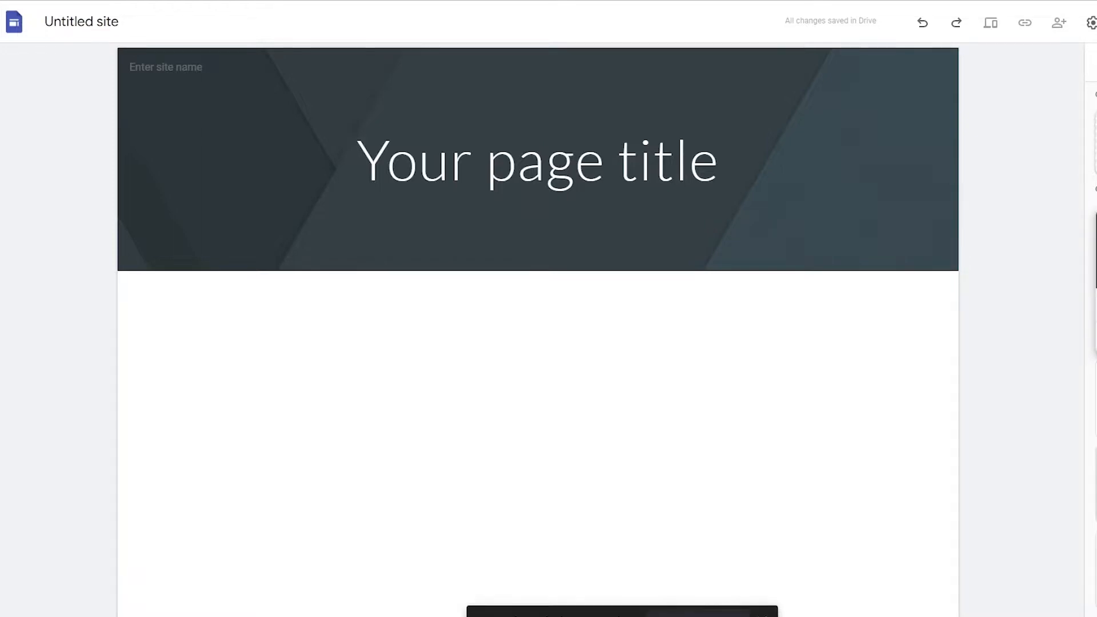
pyautogui.click(1096, 62)
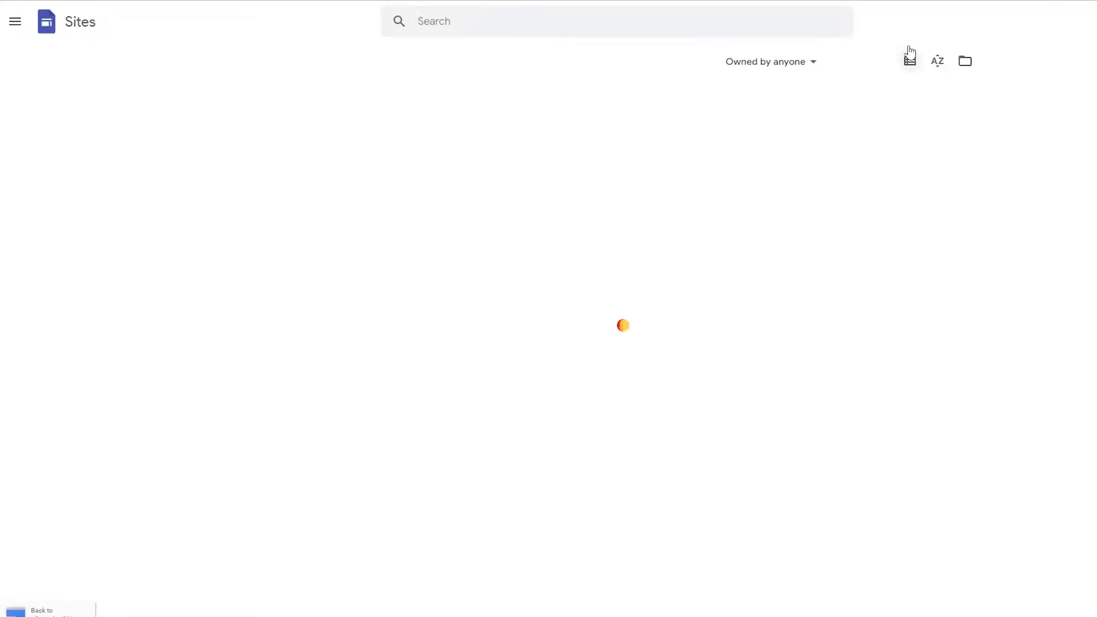
# Browse the template gallery and create a site from the Photo Portfolio template under Small business
pyautogui.click(796, 63)
pyautogui.click(797, 133)
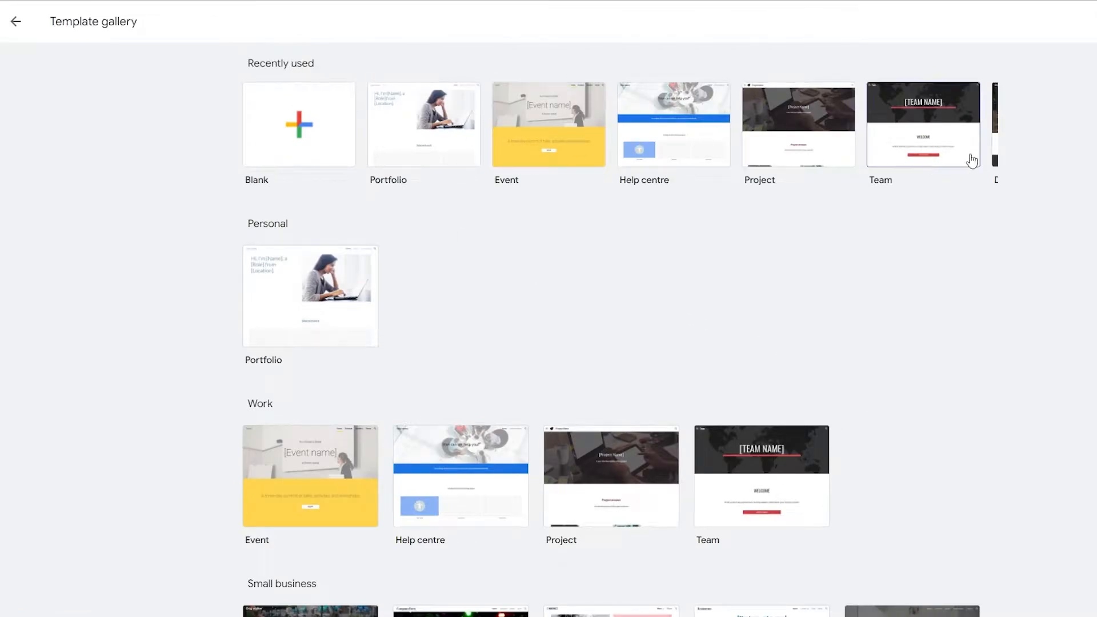
pyautogui.scroll(-5, 539, 290)
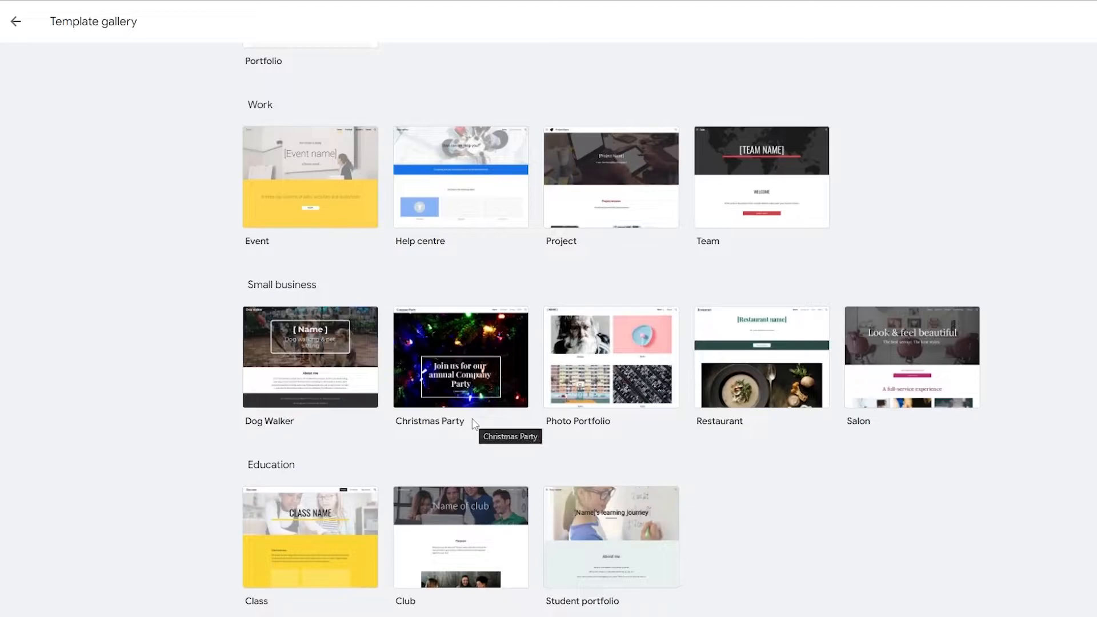
pyautogui.scroll(5, 678, 448)
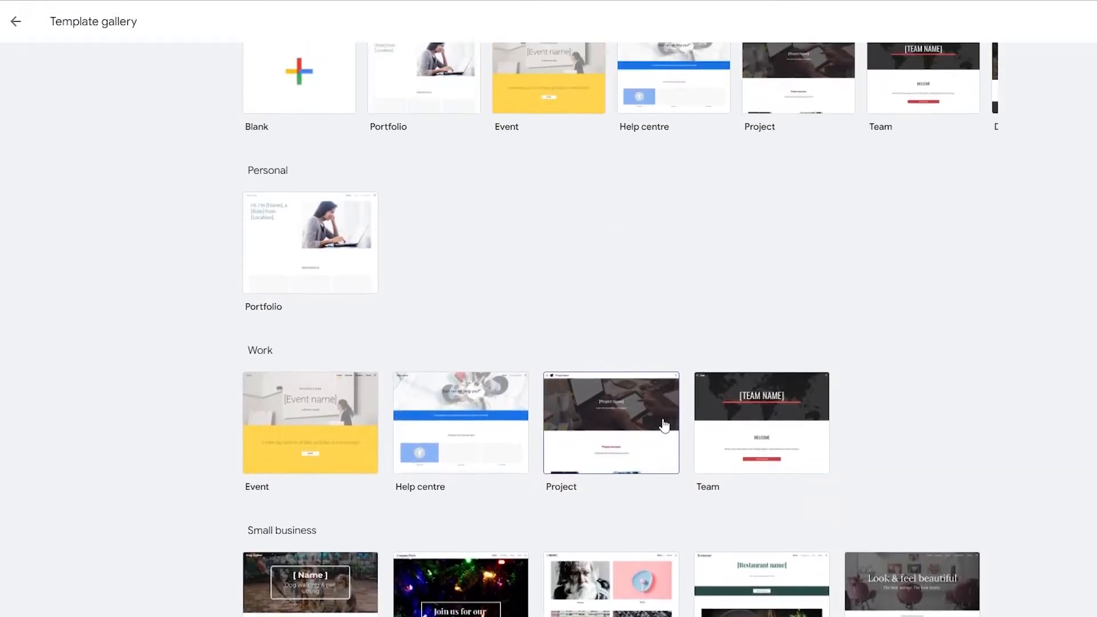
pyautogui.scroll(-4, 573, 370)
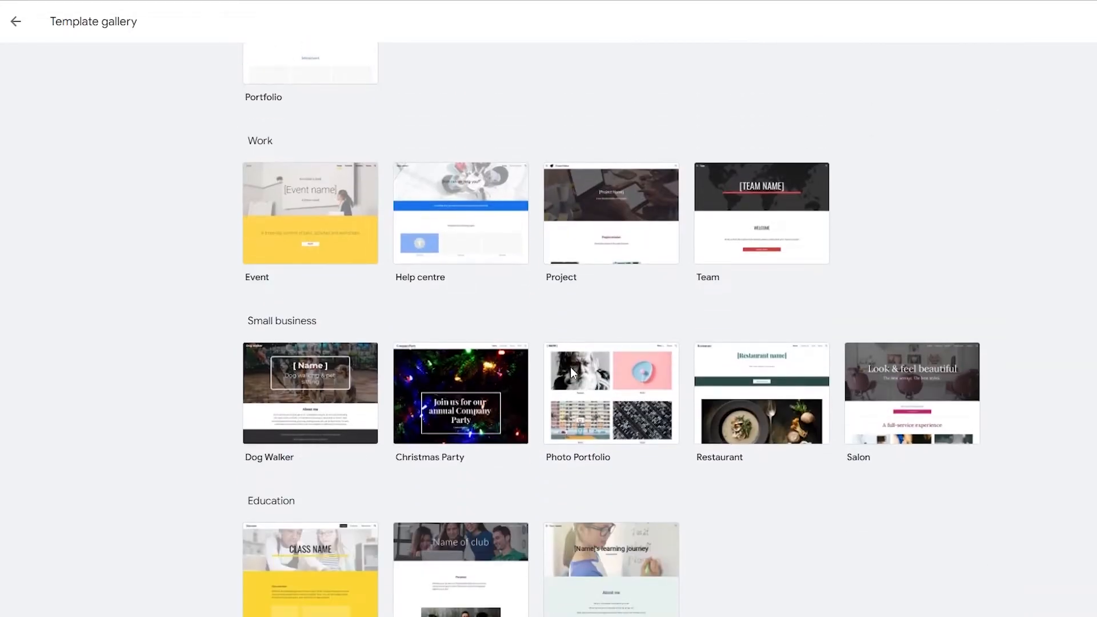
pyautogui.scroll(1, 627, 471)
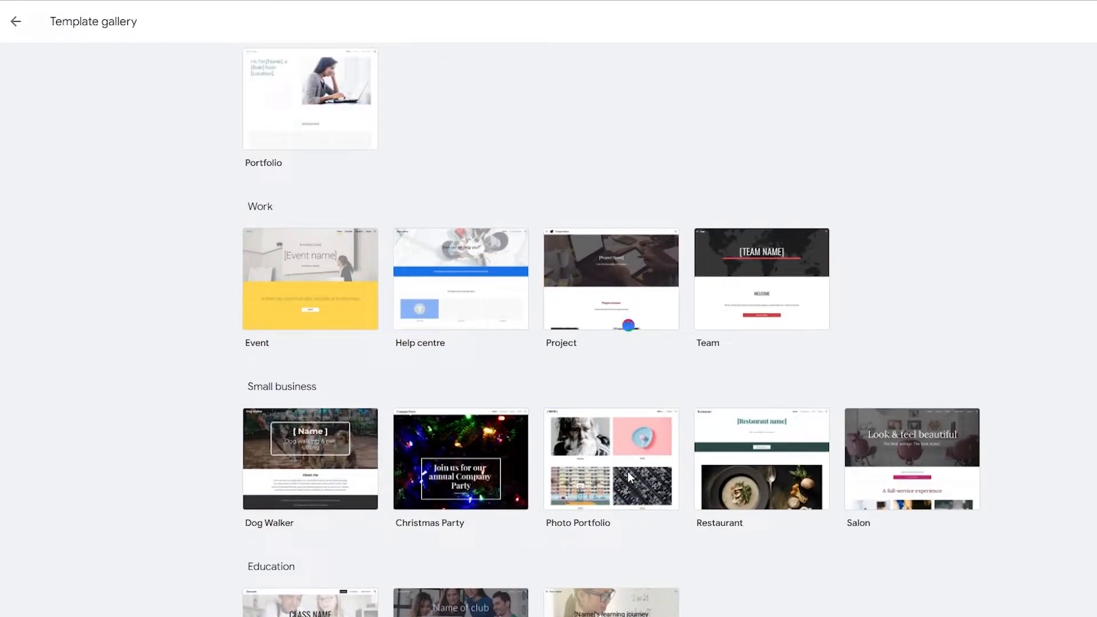
pyautogui.click(603, 430)
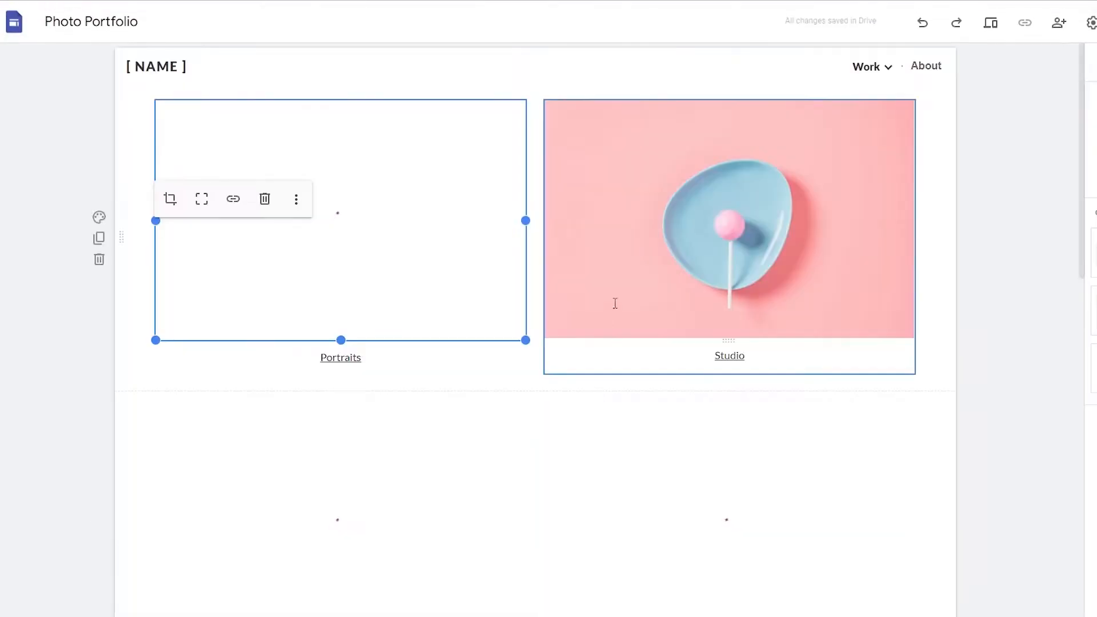
# Examine the photo sections and contact footer on the Photo Portfolio template's home page
pyautogui.scroll(-5, 922, 338)
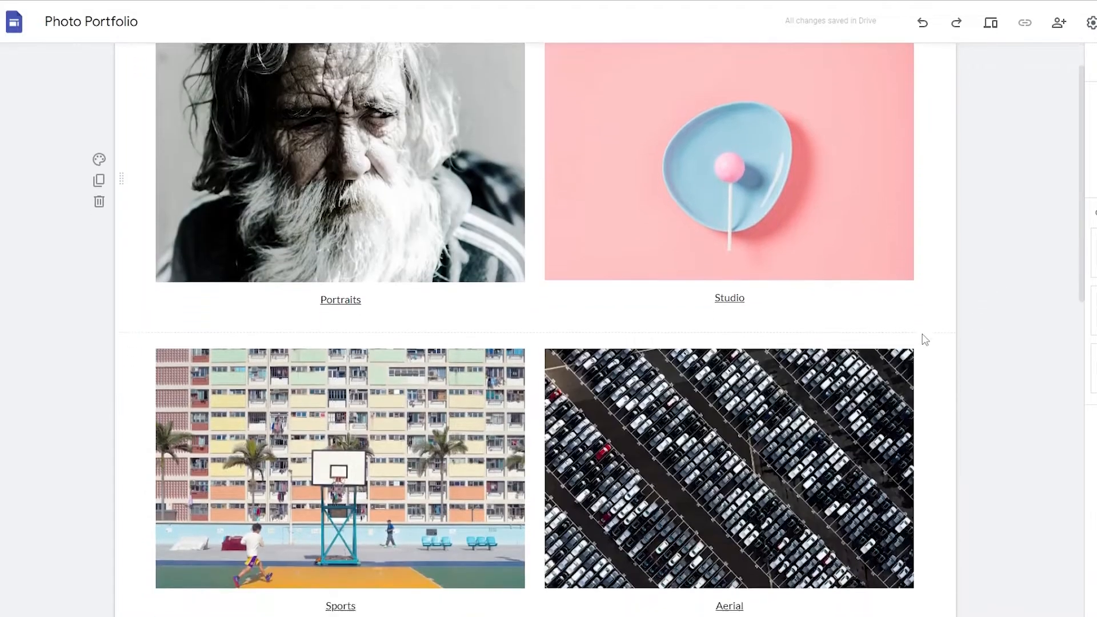
pyautogui.scroll(-2, 577, 332)
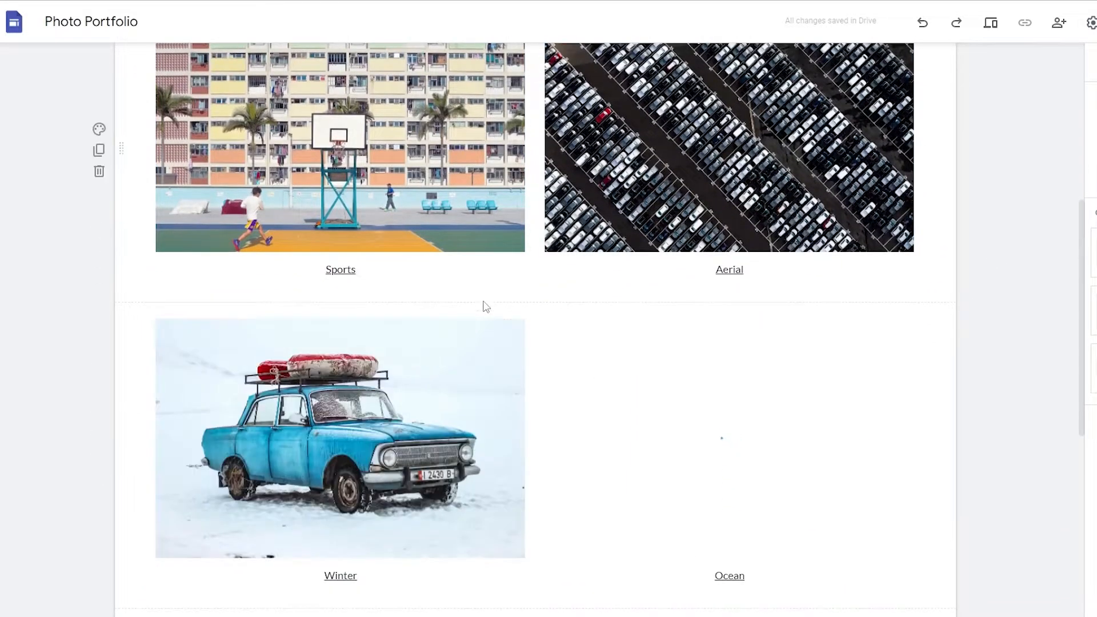
pyautogui.scroll(-2, 539, 307)
pyautogui.scroll(-7, 537, 311)
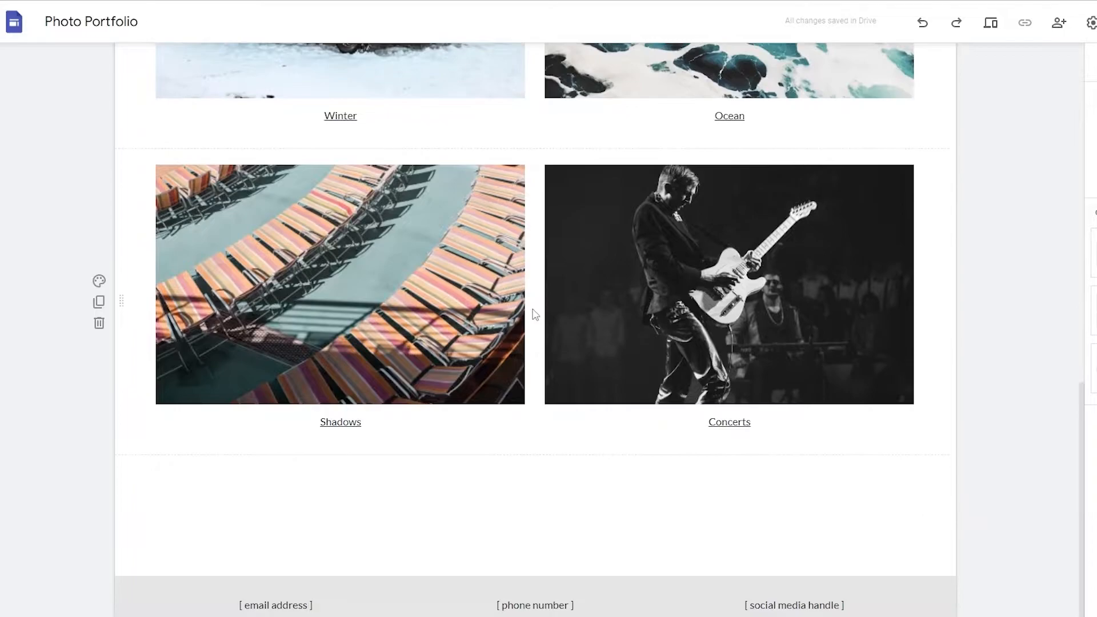
pyautogui.scroll(15, 535, 333)
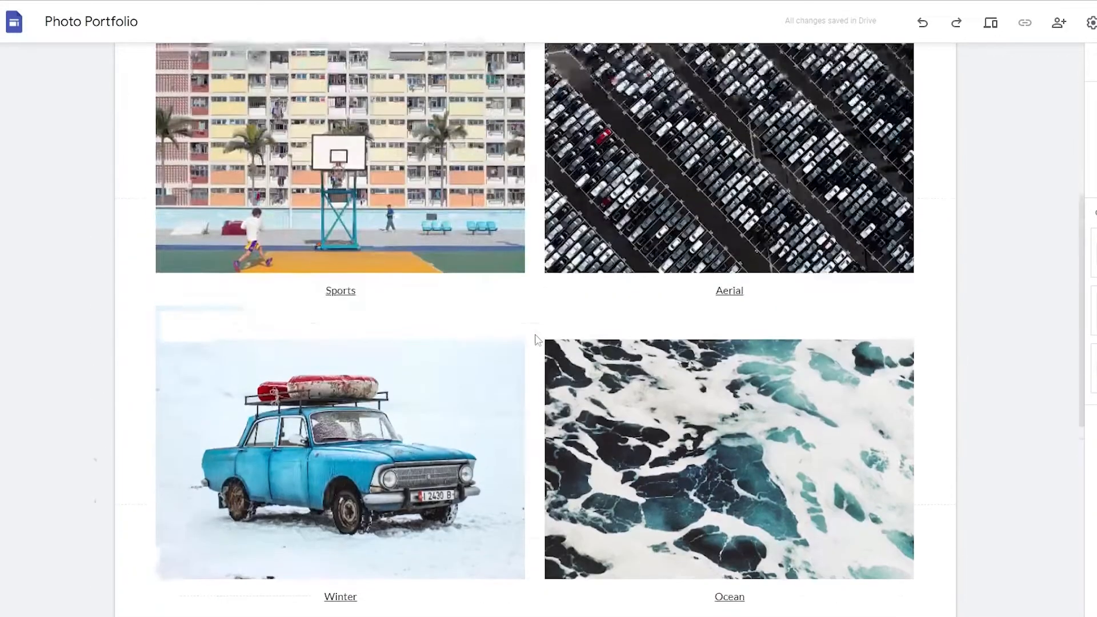
pyautogui.scroll(-11, 531, 470)
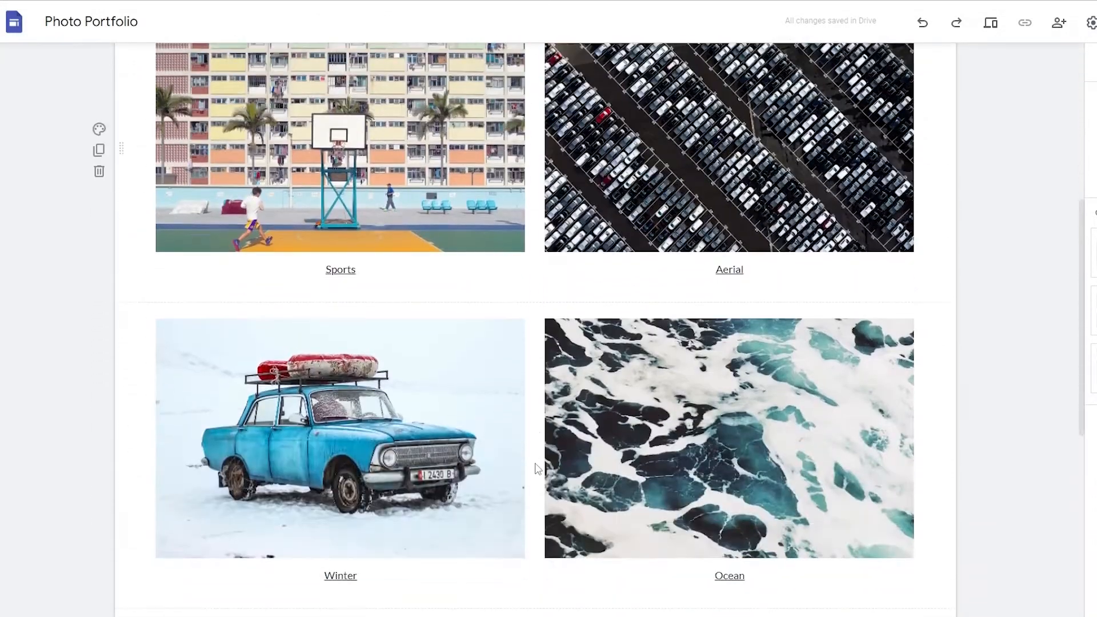
pyautogui.scroll(10, 537, 468)
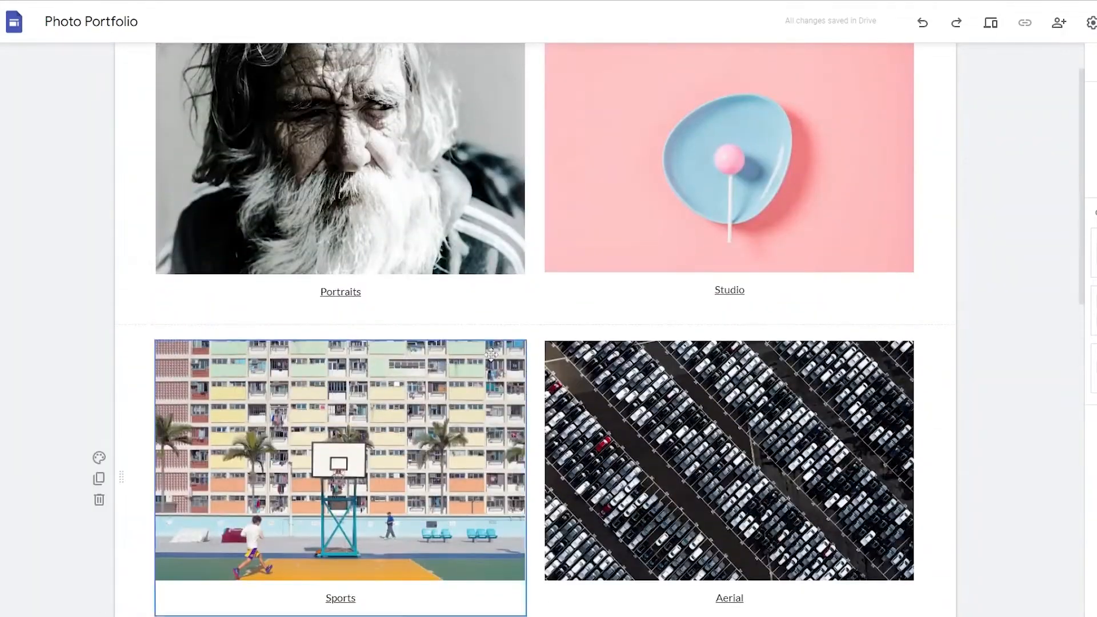
pyautogui.scroll(1, 397, 256)
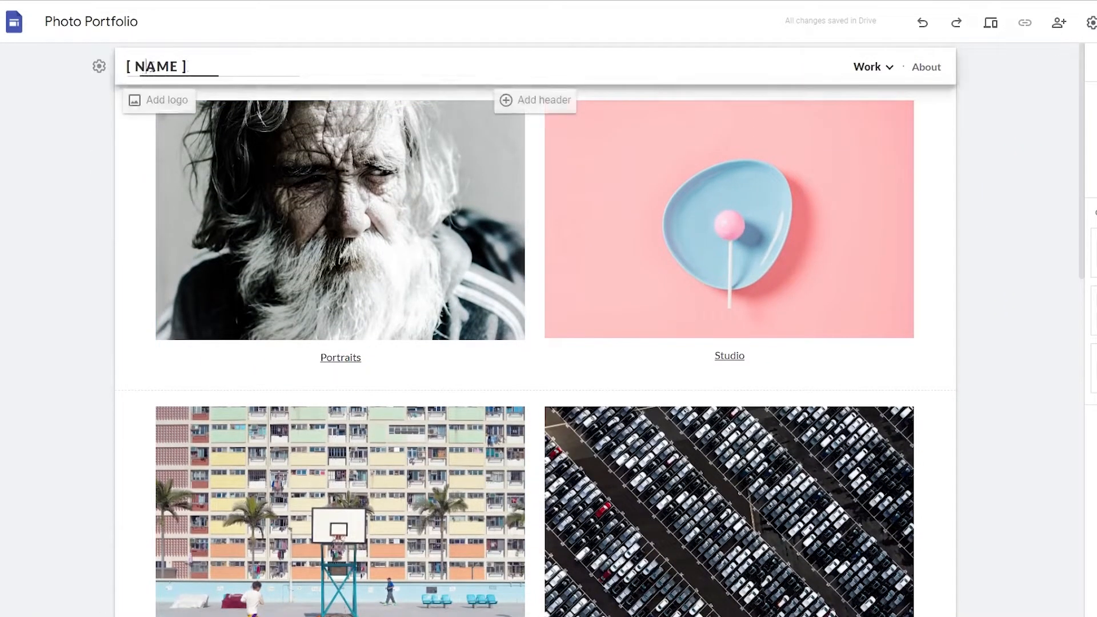
# Replace the [ NAME ] placeholder in the site header with ZEN MEDIA
pyautogui.moveTo(227, 69); pyautogui.dragTo(97, 67)
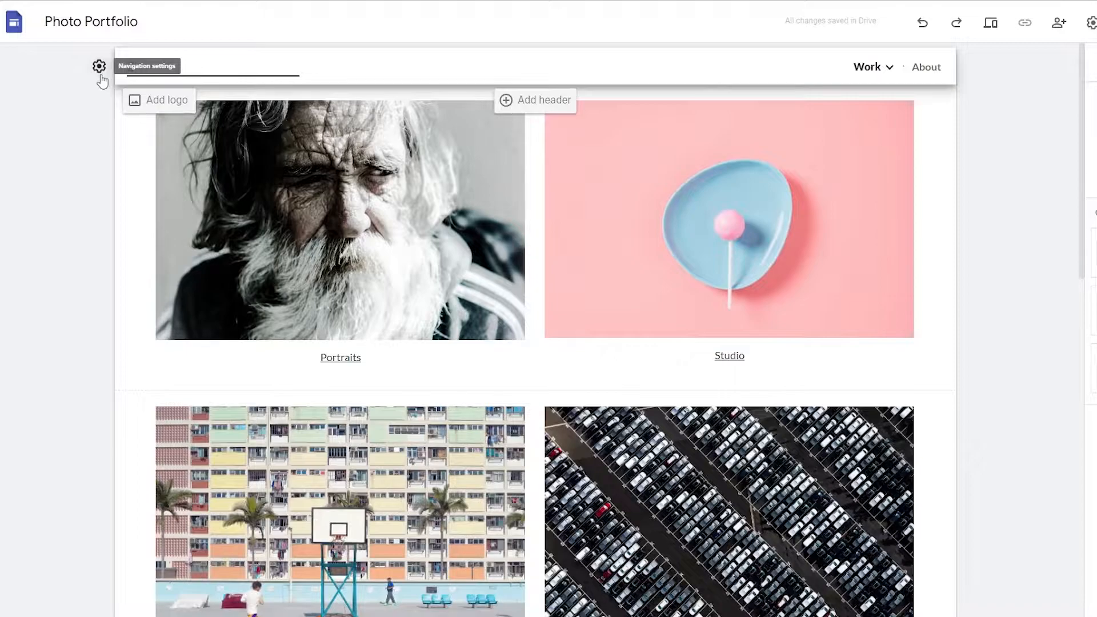
pyautogui.write('ZEN MEDIOA')
pyautogui.press('BackSpace')
pyautogui.press('BackSpace')
pyautogui.write('A')
pyautogui.click(361, 64)
# Examine the site's header navigation, including the pages under Work, and the home page down to its footer
pyautogui.scroll(-1, 752, 184)
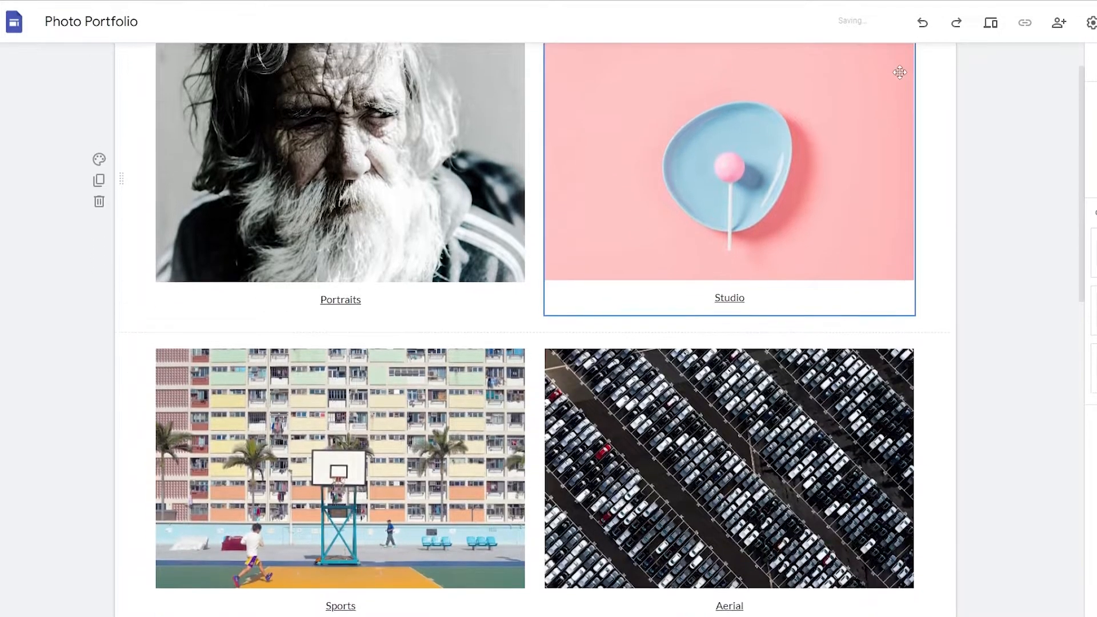
pyautogui.scroll(1, 828, 114)
pyautogui.moveTo(886, 71)
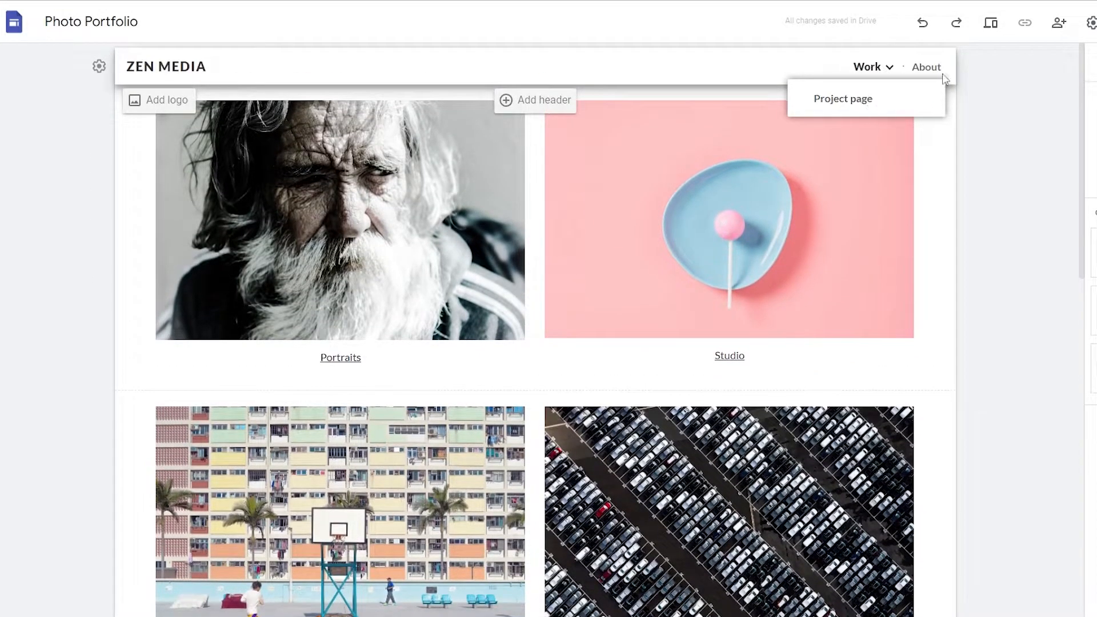
pyautogui.scroll(-1, 527, 88)
pyautogui.scroll(1, 527, 88)
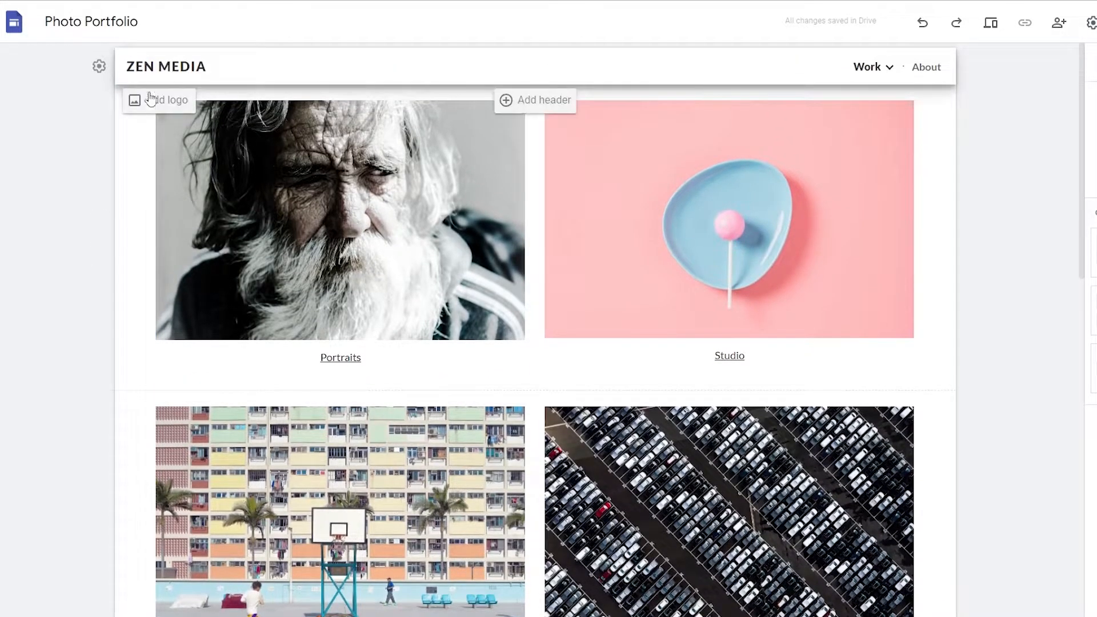
pyautogui.scroll(-12, 713, 360)
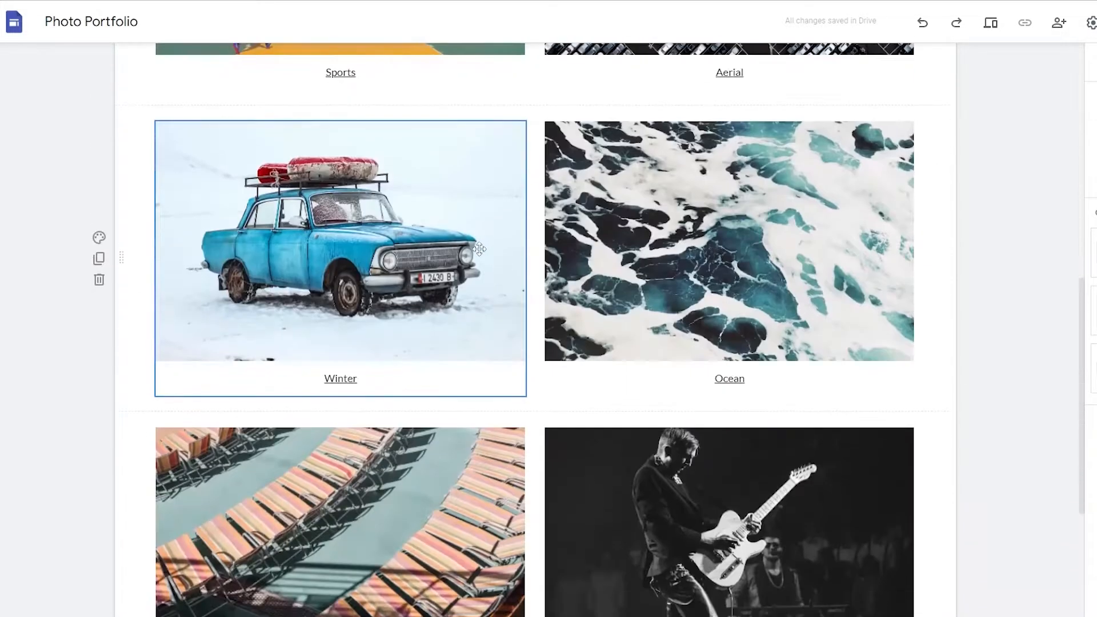
pyautogui.scroll(-2, 577, 437)
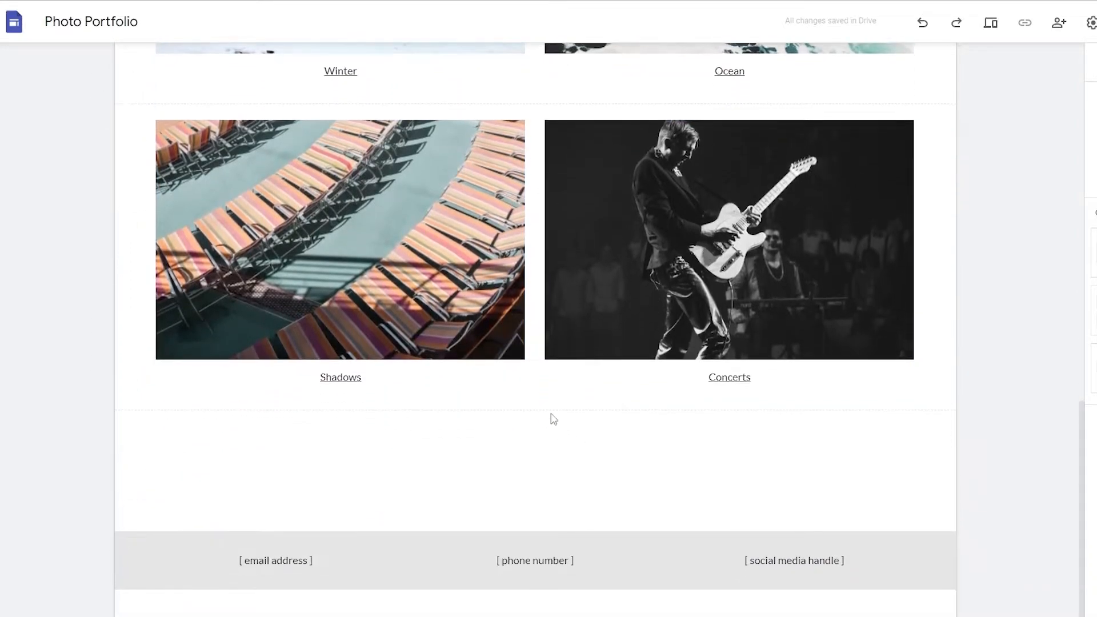
pyautogui.scroll(15, 553, 420)
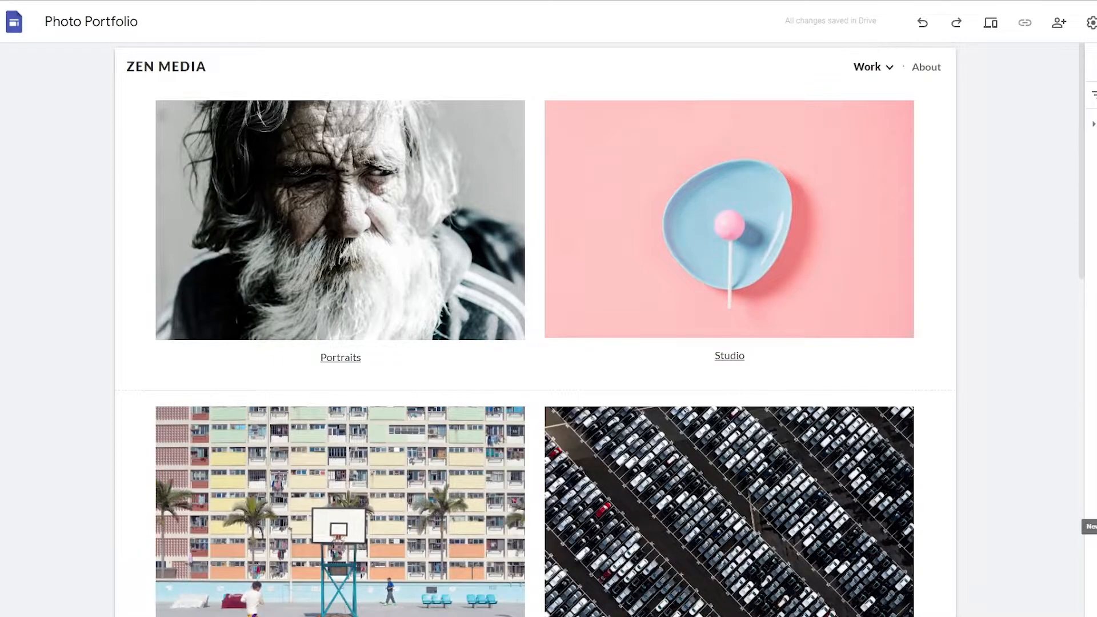
# Add a new page named Portraits to the site
pyautogui.click(354, 266)
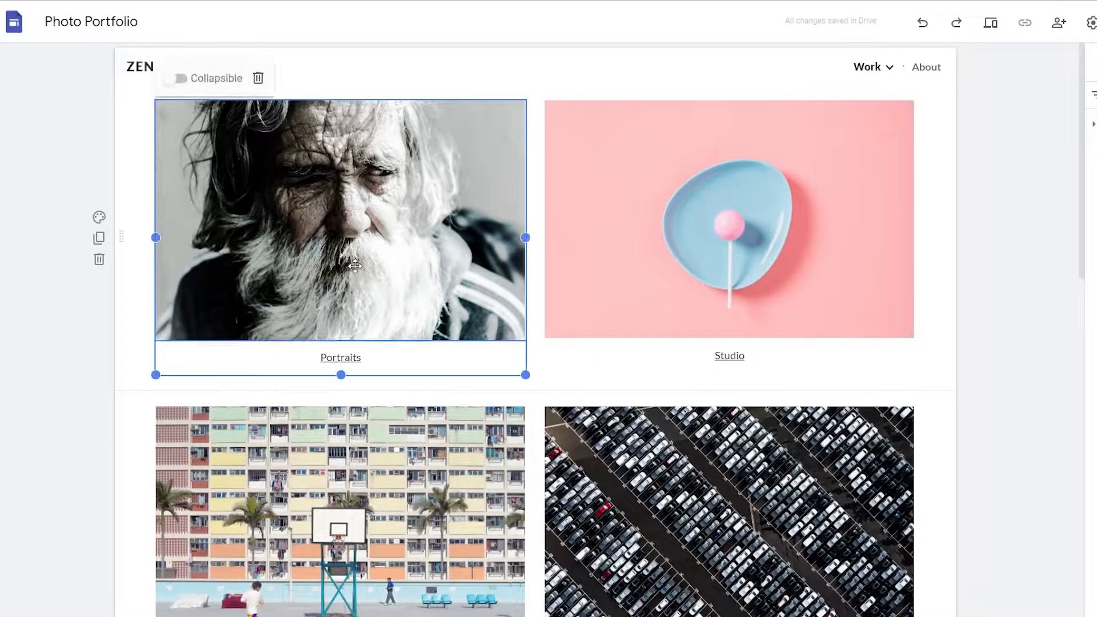
pyautogui.click(943, 369)
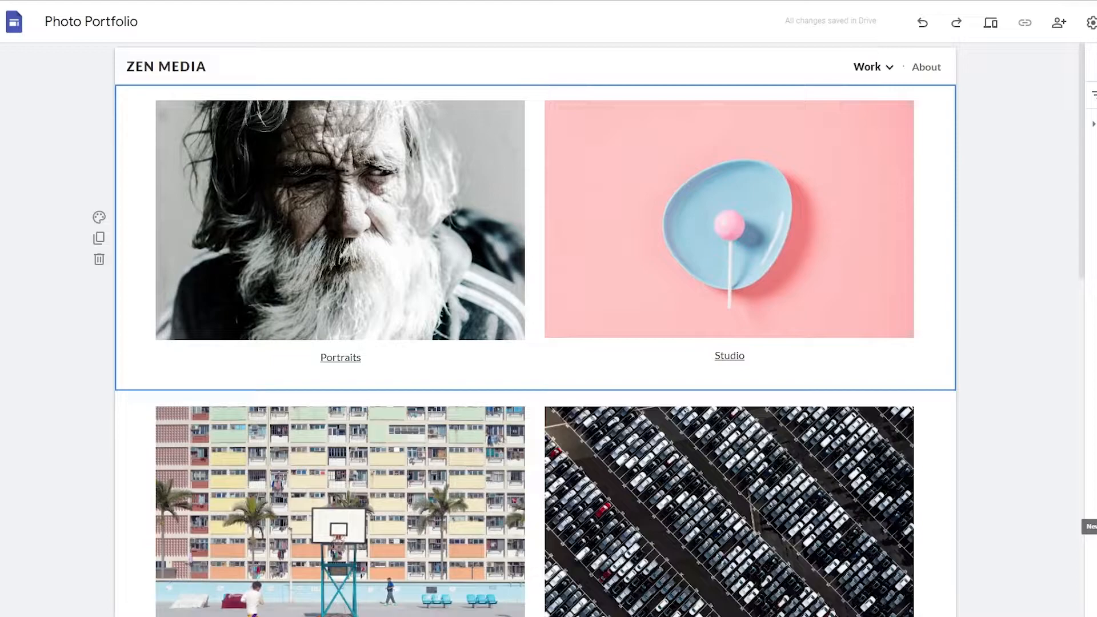
pyautogui.click(1092, 526)
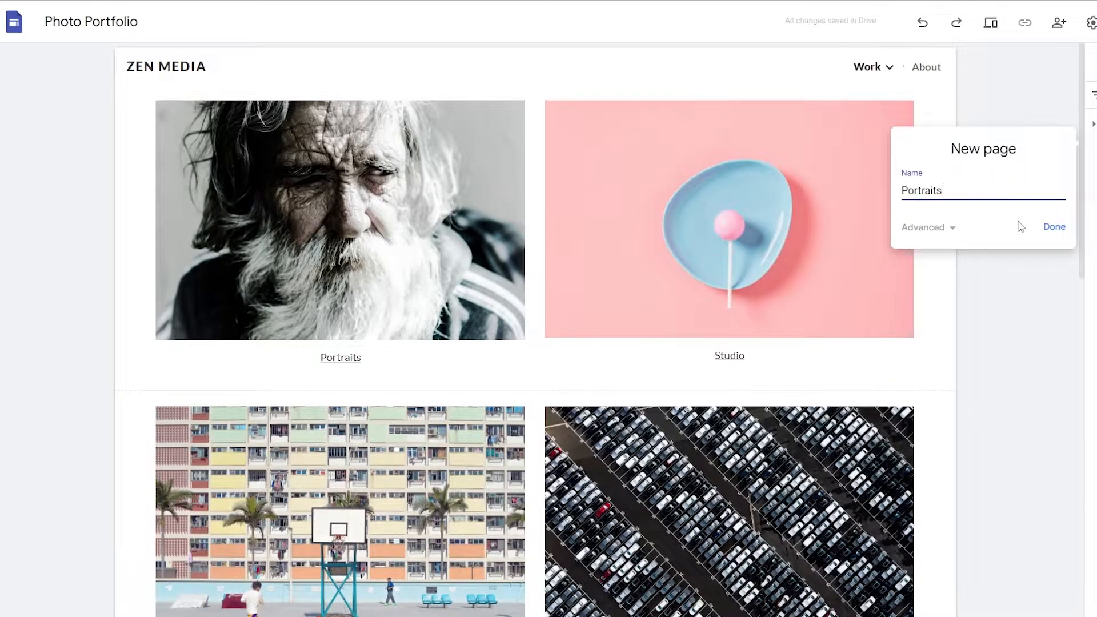
pyautogui.click(1045, 230)
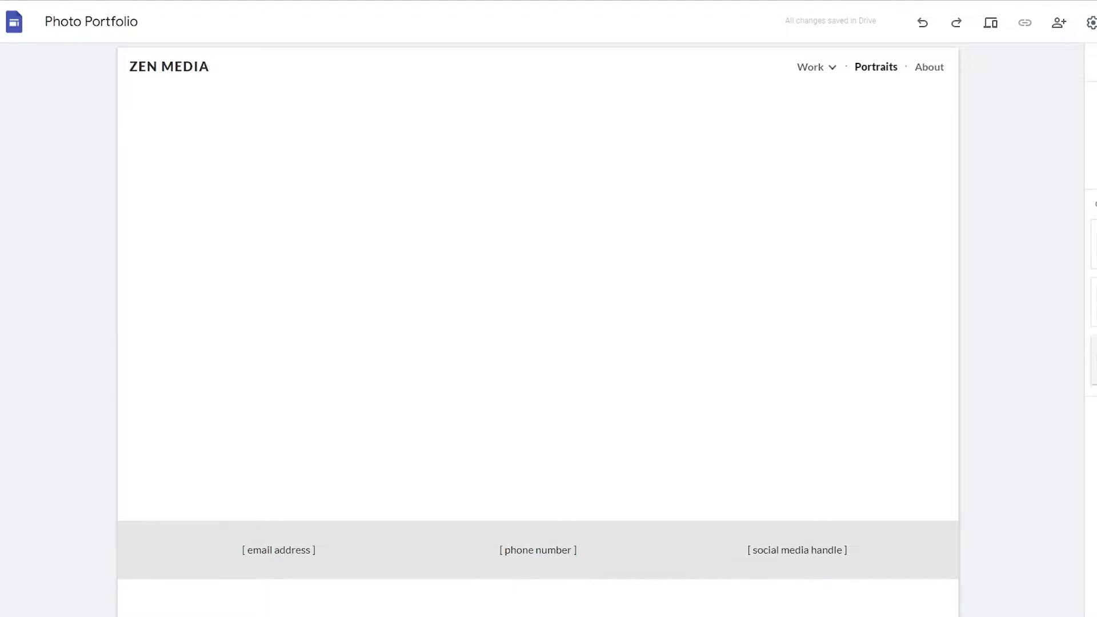
# Add four layouts to the Portraits page: image with text, two small images beside a large one, three captioned images, and a four-image row
pyautogui.click(1095, 249)
pyautogui.click(1095, 311)
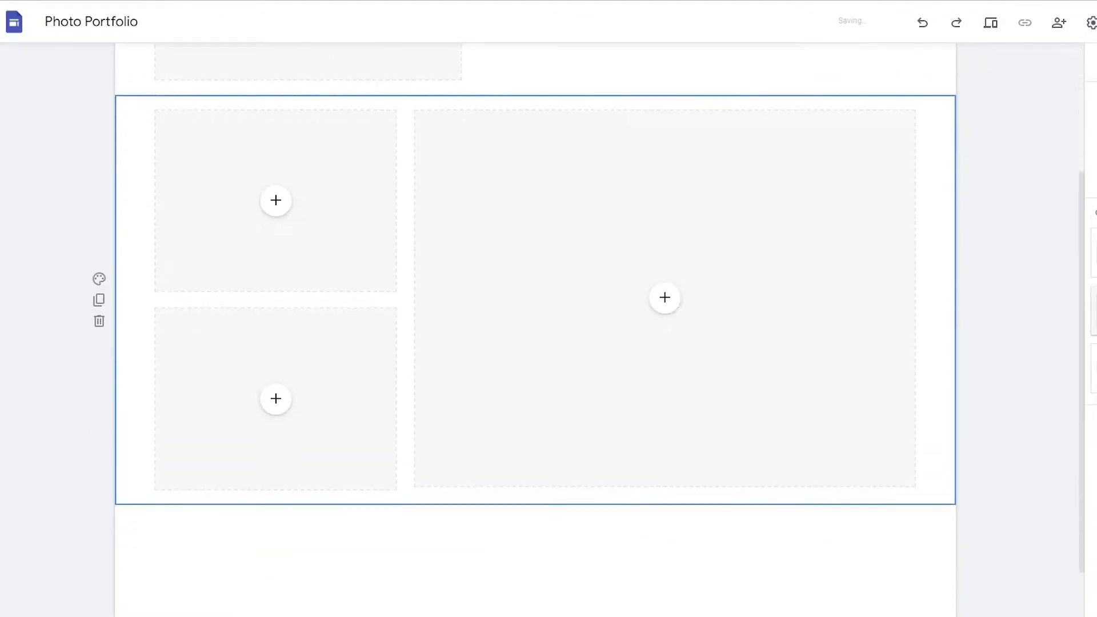
pyautogui.click(1095, 311)
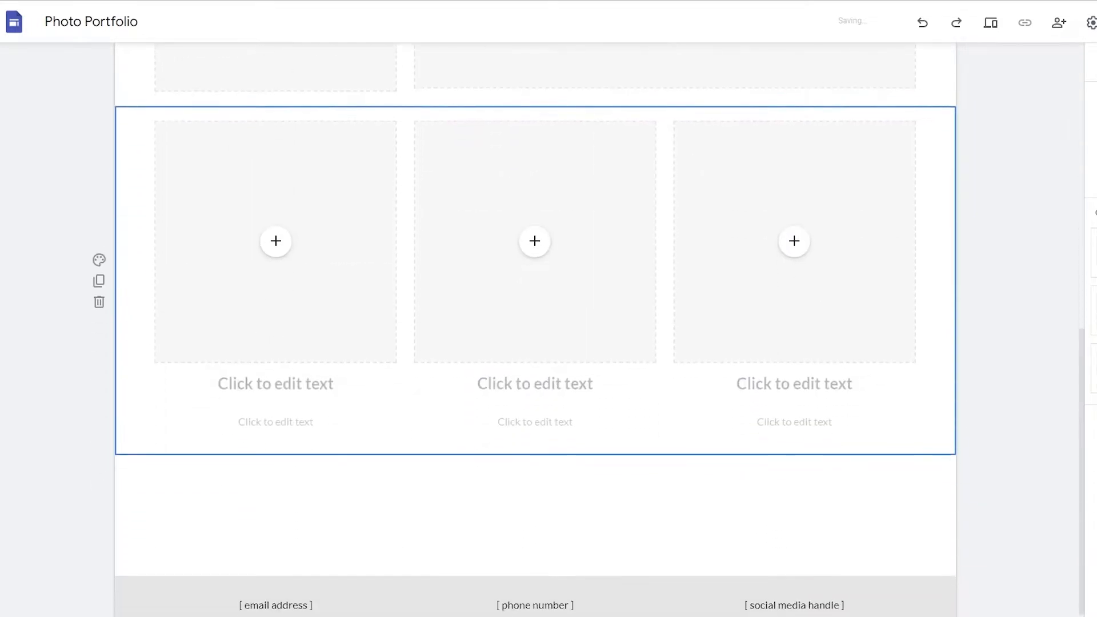
pyautogui.click(1095, 310)
pyautogui.scroll(10, 783, 333)
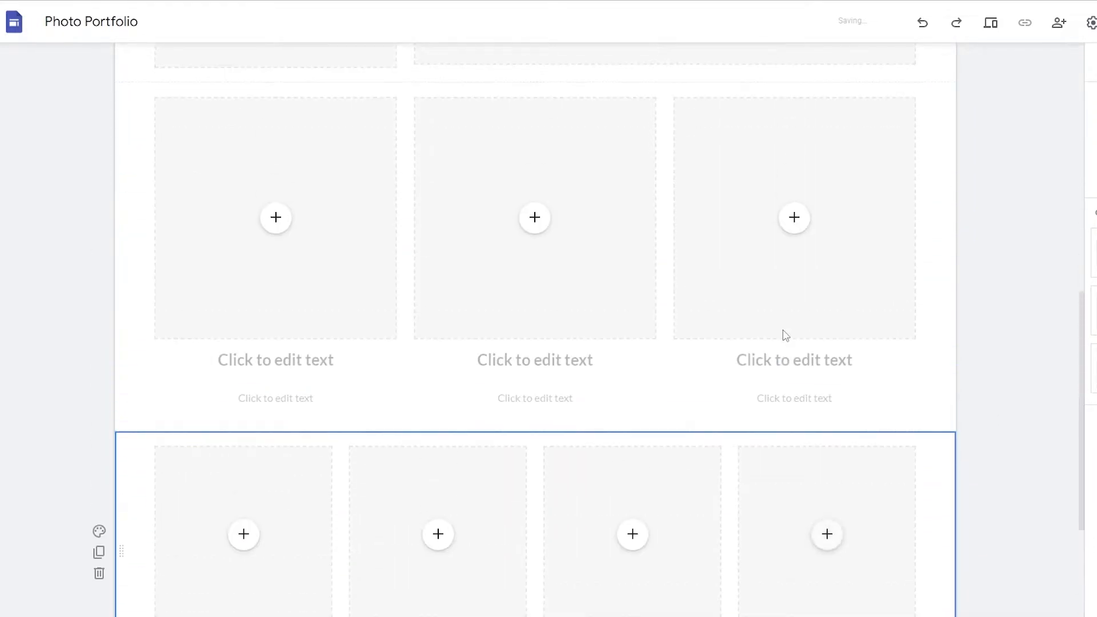
pyautogui.scroll(-6, 784, 335)
pyautogui.scroll(-4, 784, 336)
pyautogui.scroll(10, 783, 335)
pyautogui.click(308, 185)
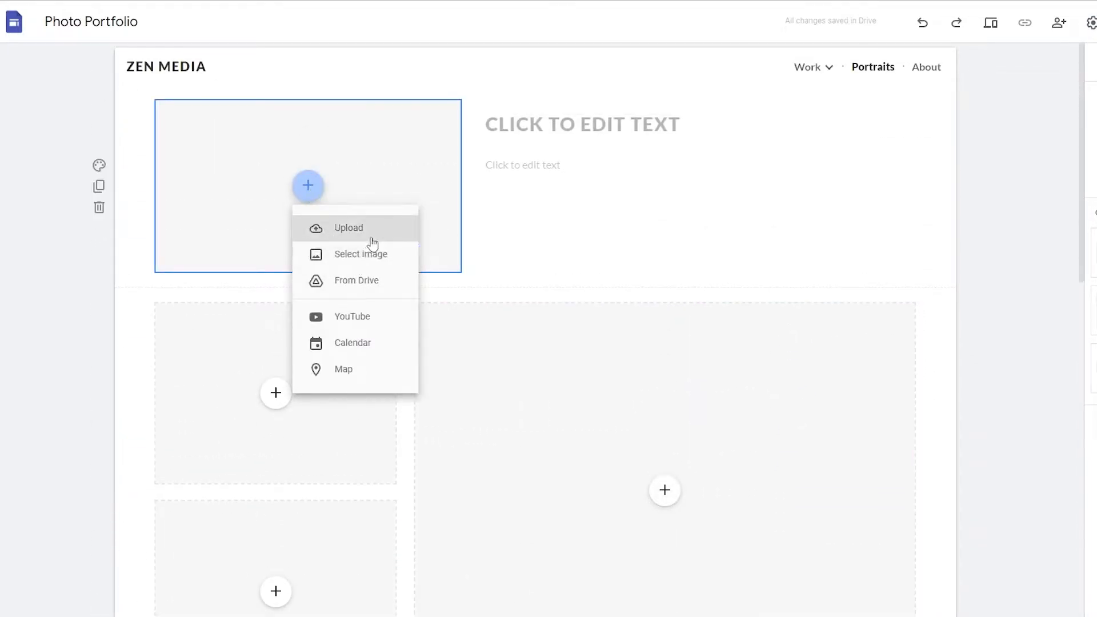
pyautogui.click(378, 254)
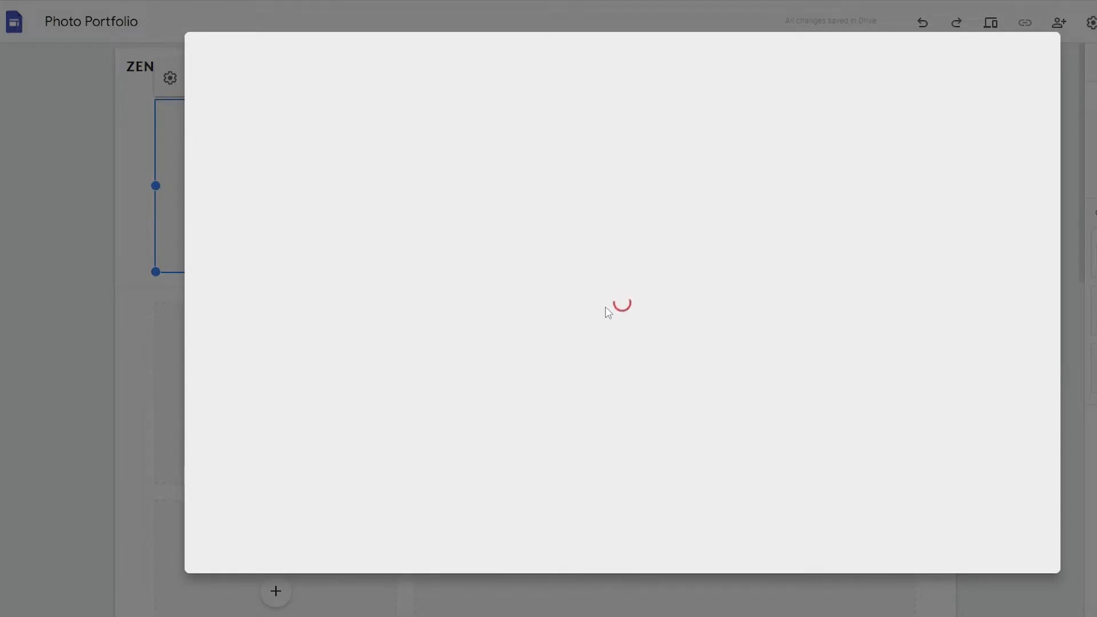
pyautogui.click(421, 99)
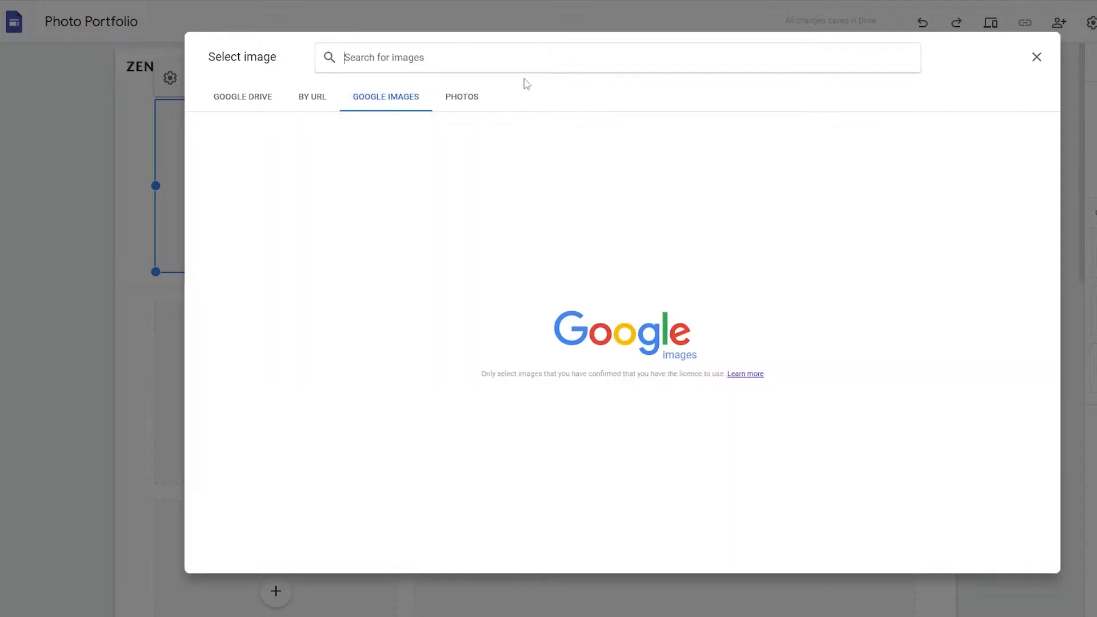
pyautogui.write('Portraits')
pyautogui.press('Return')
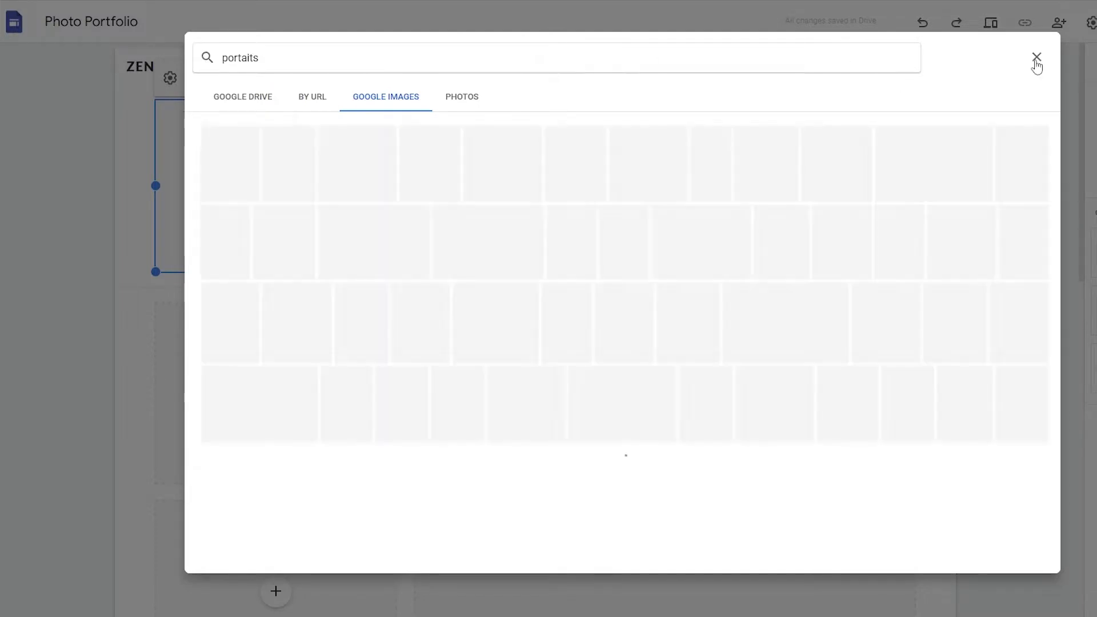
pyautogui.click(1036, 57)
# Open the Work page and select the bearded man's photo block with its Portraits caption
pyautogui.click(1096, 62)
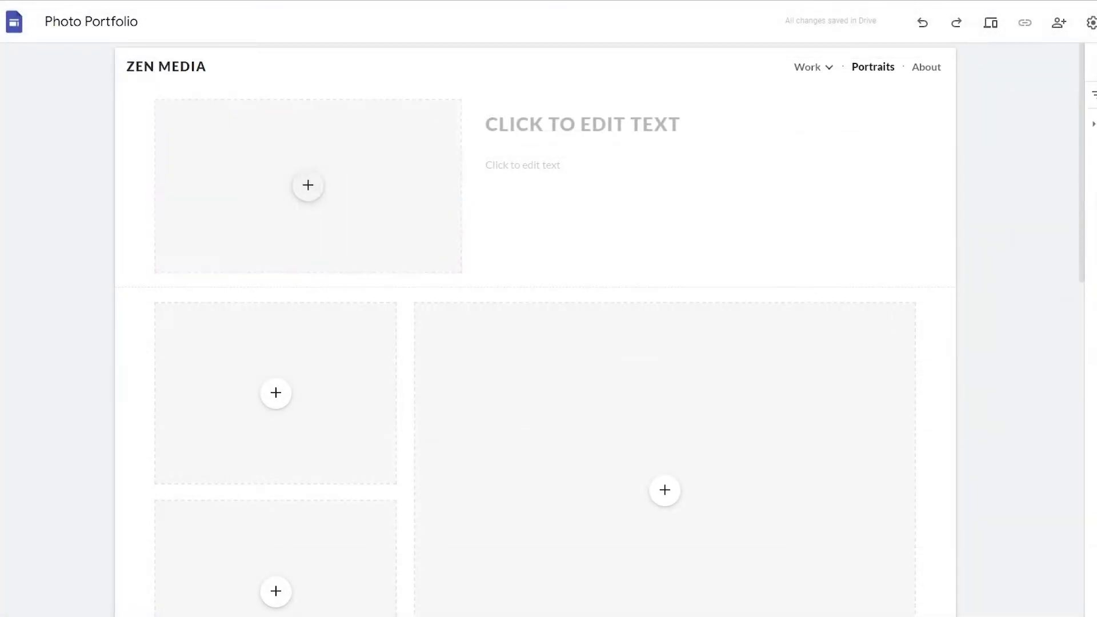
pyautogui.doubleClick(1095, 124)
pyautogui.click(347, 240)
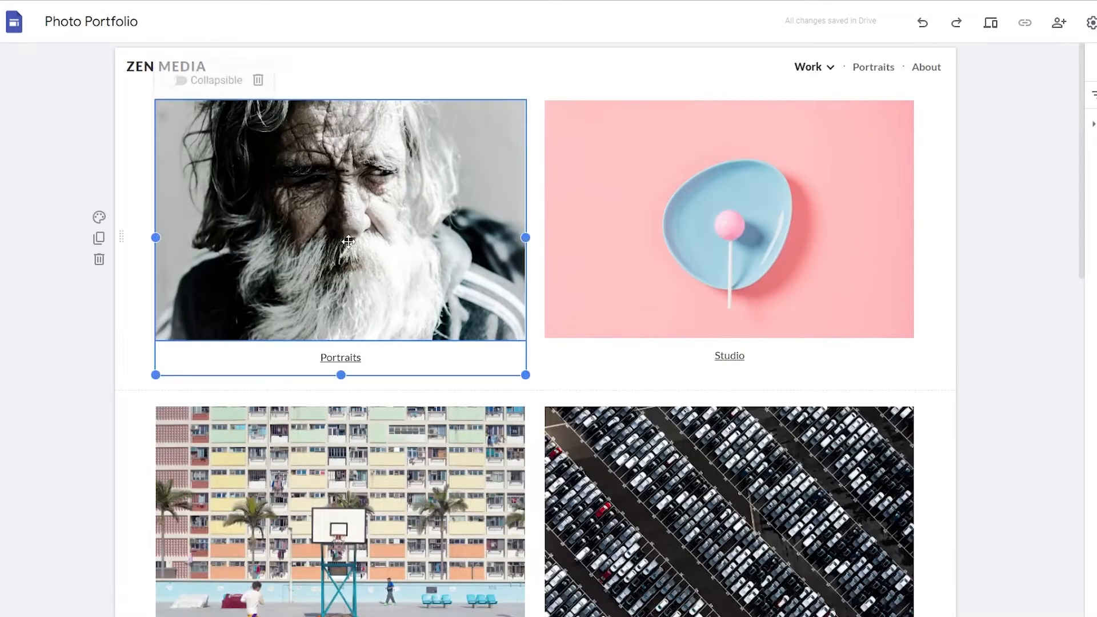
pyautogui.doubleClick(345, 182)
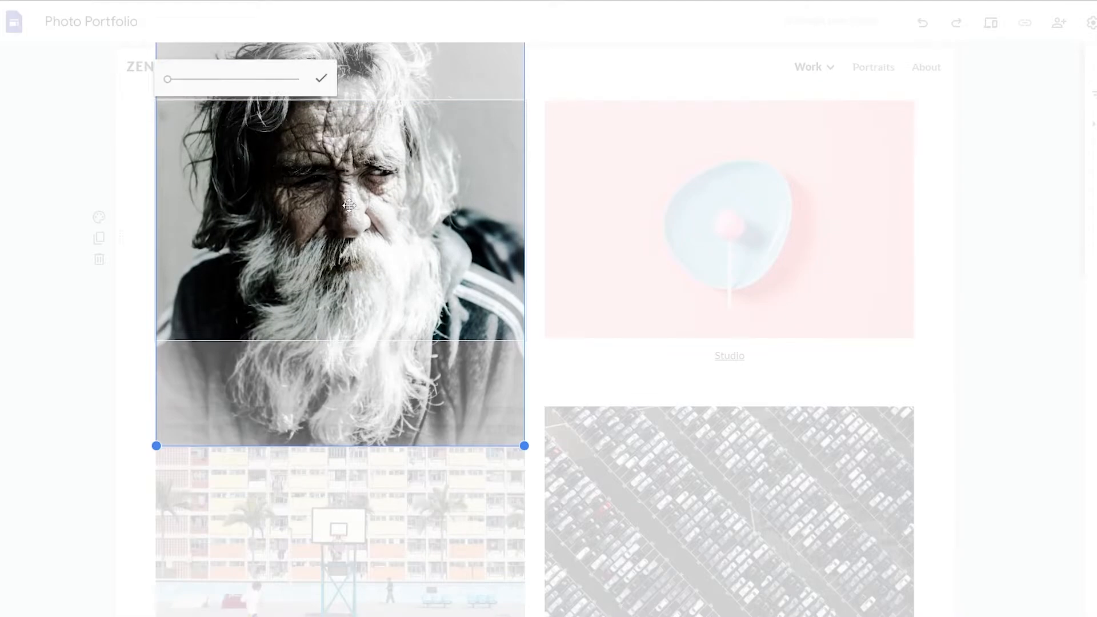
pyautogui.click(536, 216)
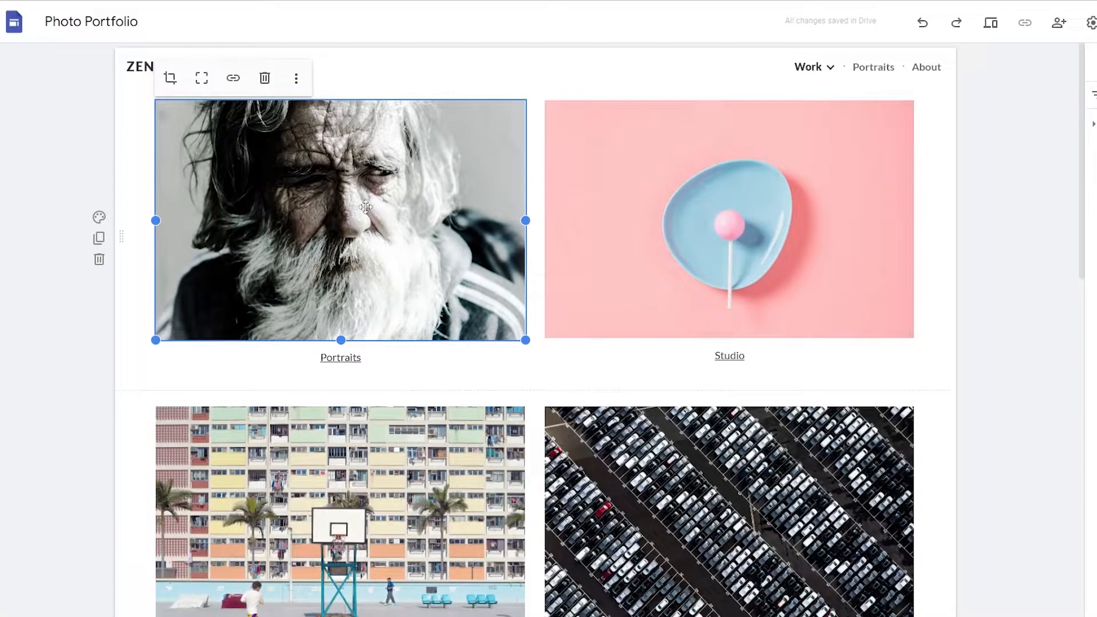
pyautogui.click(296, 78)
pyautogui.moveTo(290, 86)
pyautogui.click(552, 94)
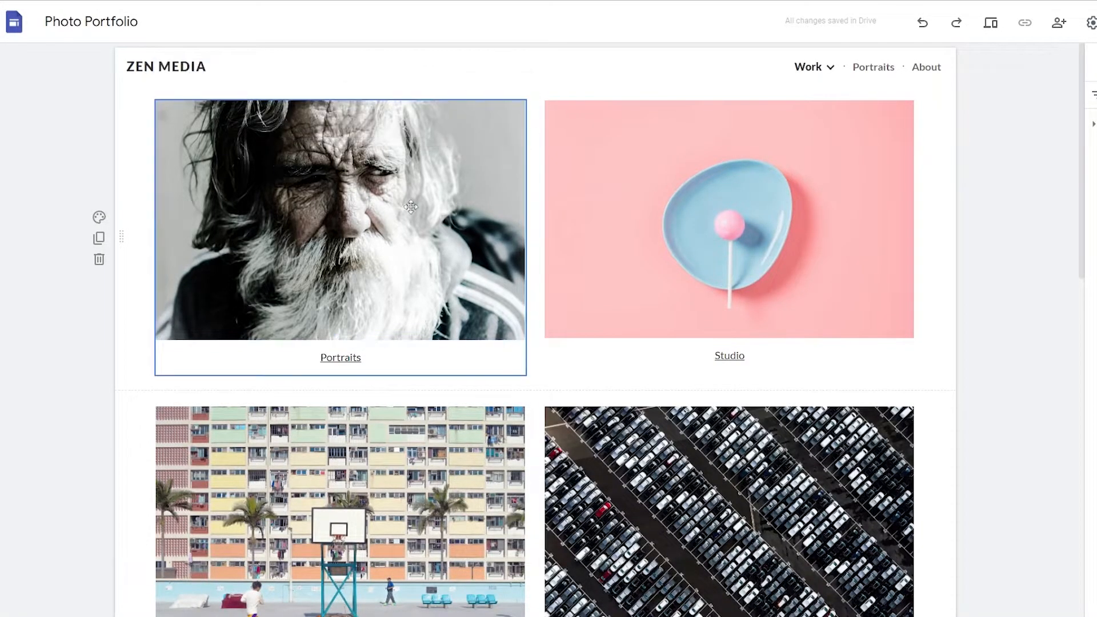
# Copy the bearded man's captioned photo block to the Portraits page and place it in the first layout's image column
pyautogui.hotkey('ctrl', 'c')
pyautogui.click(1092, 156)
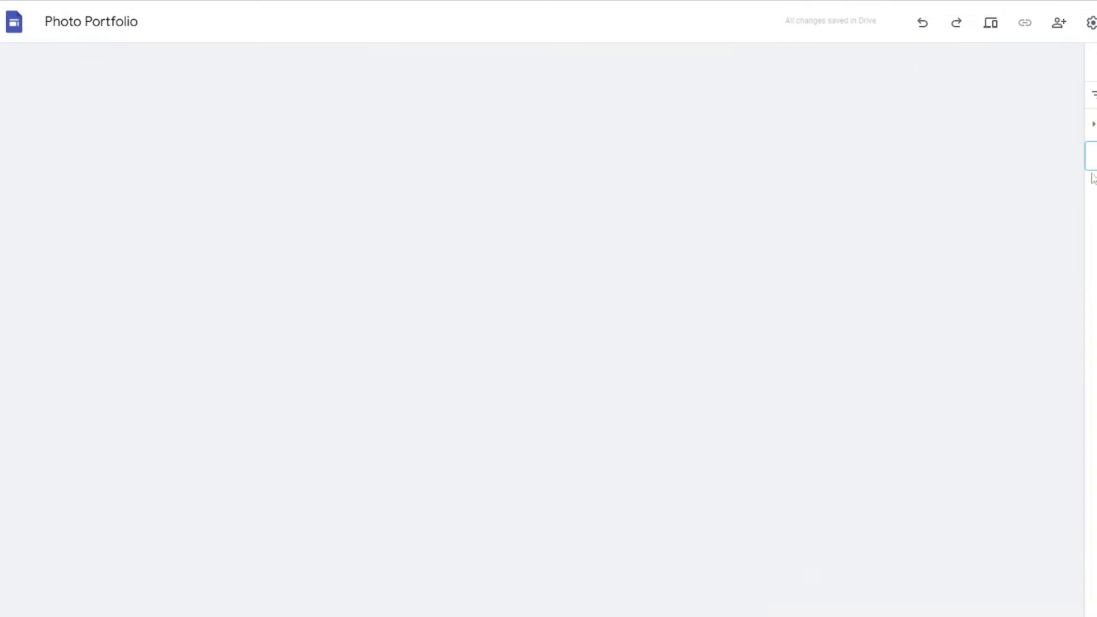
pyautogui.hotkey('ctrl', 'v')
pyautogui.scroll(3, 607, 273)
pyautogui.moveTo(417, 388); pyautogui.dragTo(229, 117)
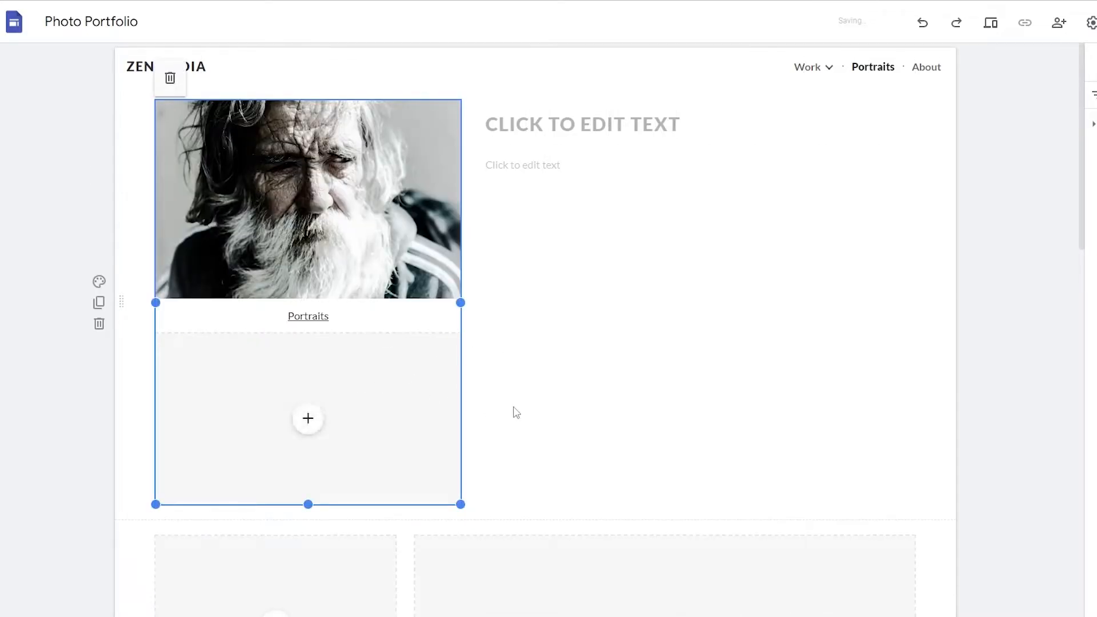
# Move the captioned photo block into the first layout's text column and delete the empty image placeholder below it
pyautogui.press('Delete')
pyautogui.hotkey('ctrl', 'z')
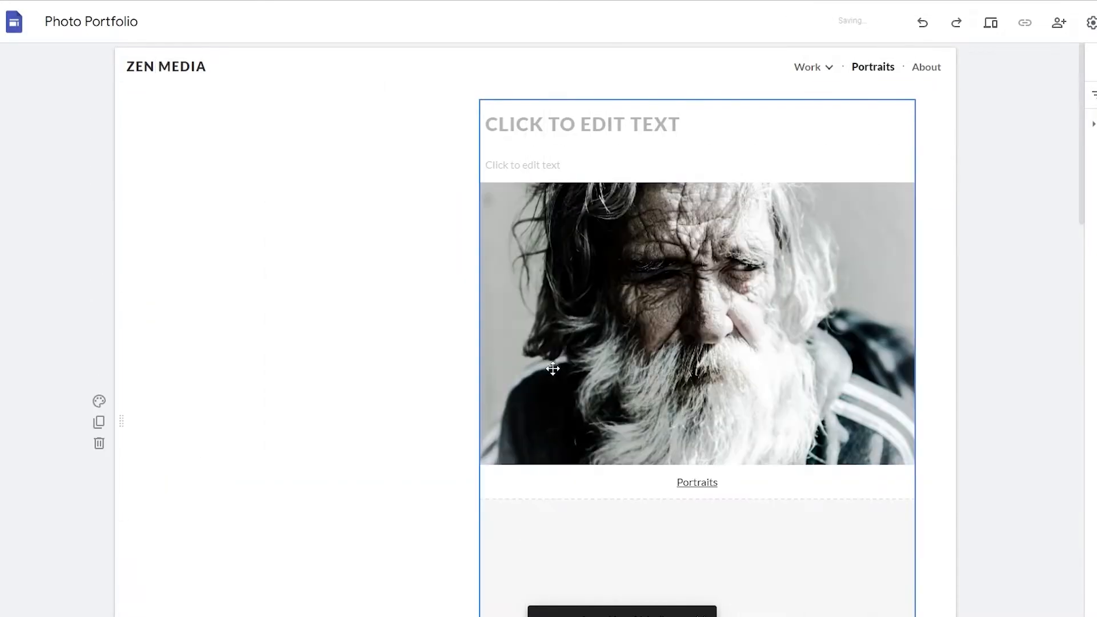
pyautogui.scroll(-5, 586, 367)
pyautogui.click(604, 374)
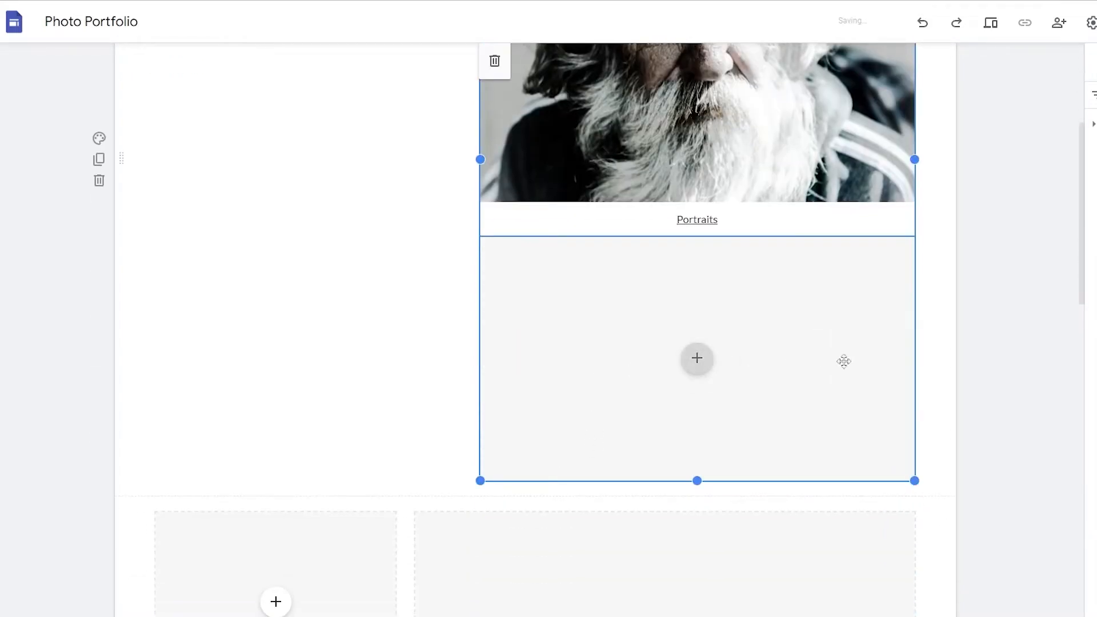
pyautogui.scroll(2, 728, 358)
pyautogui.click(573, 179)
pyautogui.scroll(1, 630, 529)
pyautogui.click(630, 529)
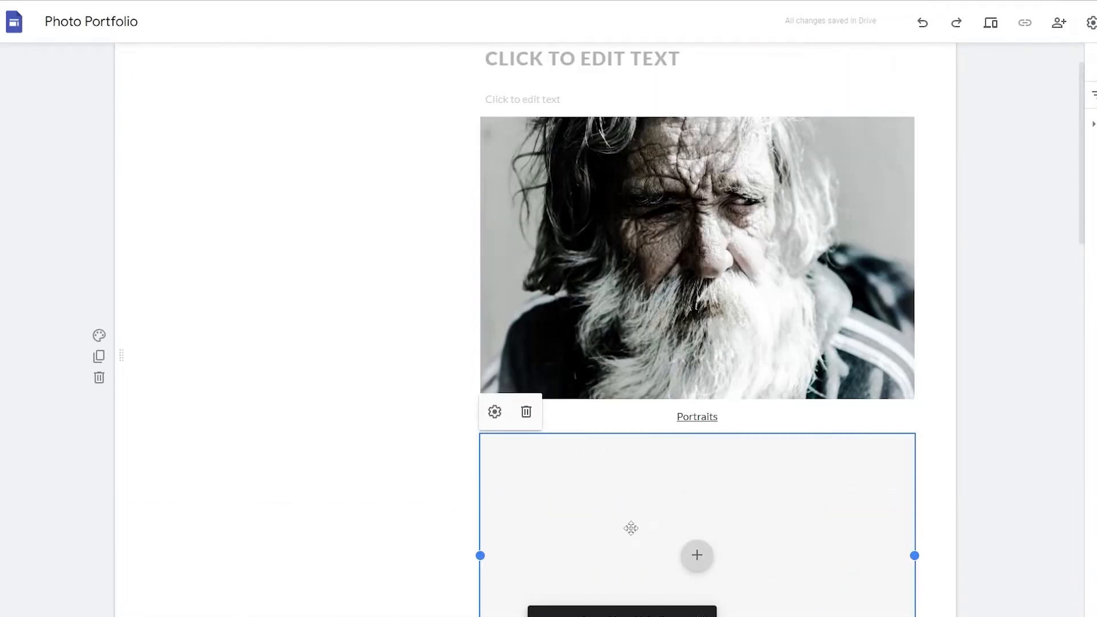
pyautogui.click(523, 411)
# Move the combined text and photo block to the left side of the first section
pyautogui.moveTo(637, 281); pyautogui.dragTo(188, 102)
pyautogui.moveTo(376, 140)
pyautogui.mouseDown()
pyautogui.moveTo(400, 147)
pyautogui.moveTo(296, 111)
pyautogui.moveTo(377, 129)
pyautogui.mouseUp()
pyautogui.click(404, 132)
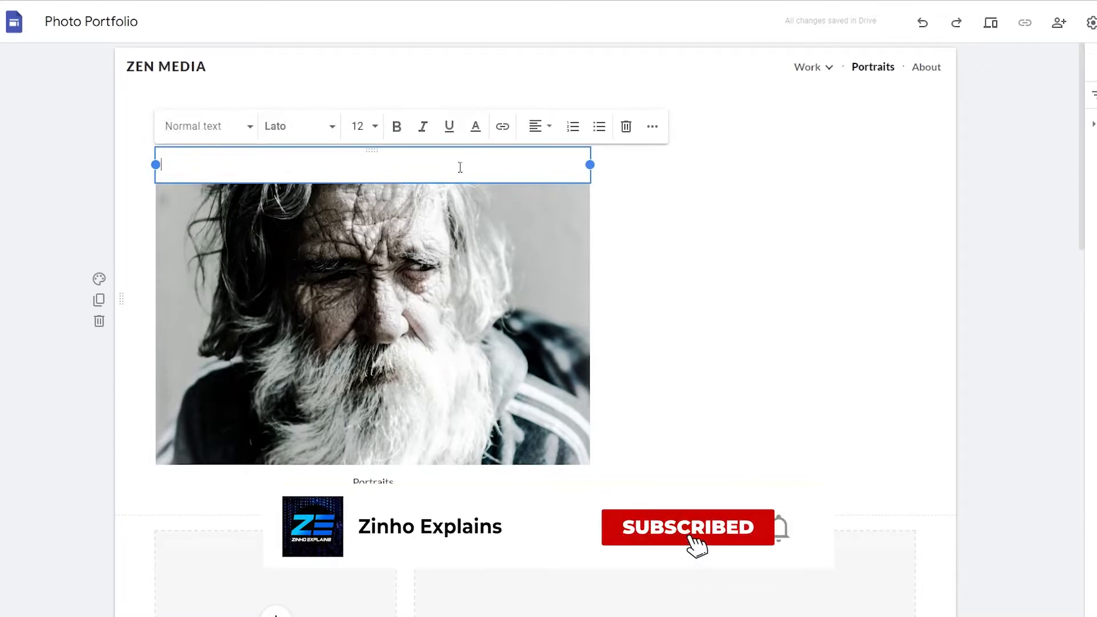
pyautogui.click(751, 362)
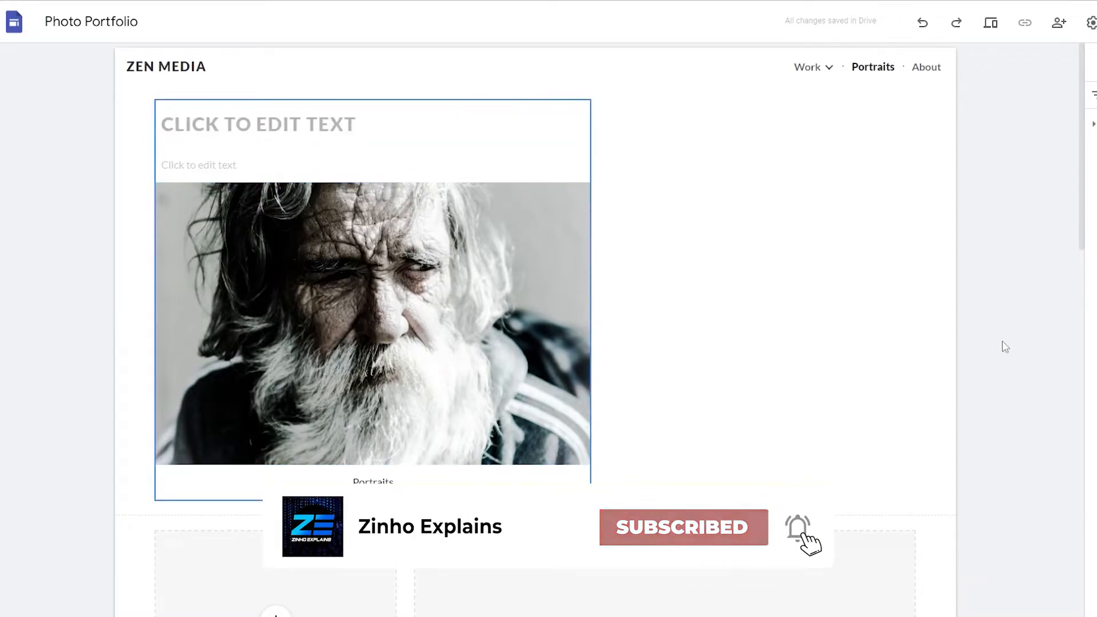
# Move the title and body text placeholders into a column to the right of the bearded man's photo
pyautogui.click(298, 117)
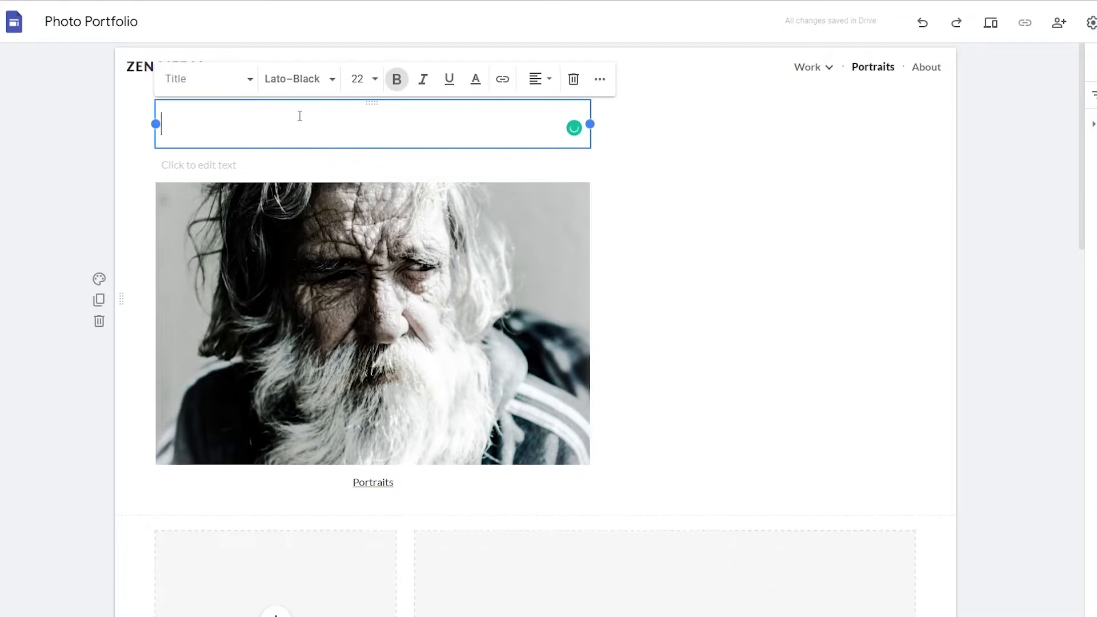
pyautogui.moveTo(304, 101); pyautogui.dragTo(743, 221)
pyautogui.click(382, 113)
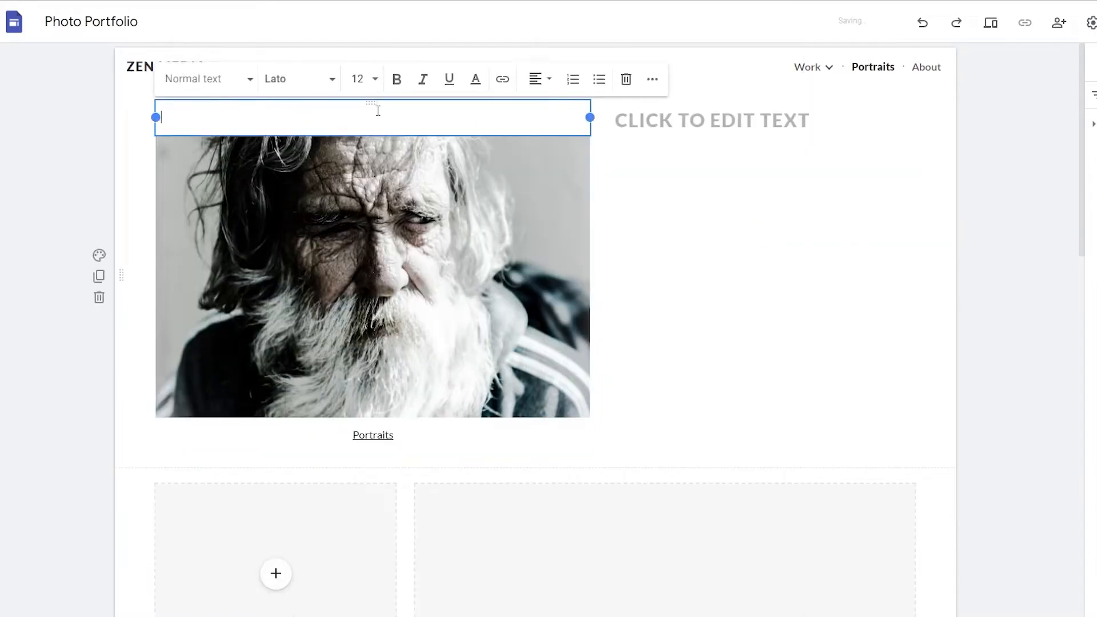
pyautogui.moveTo(372, 106); pyautogui.dragTo(743, 176)
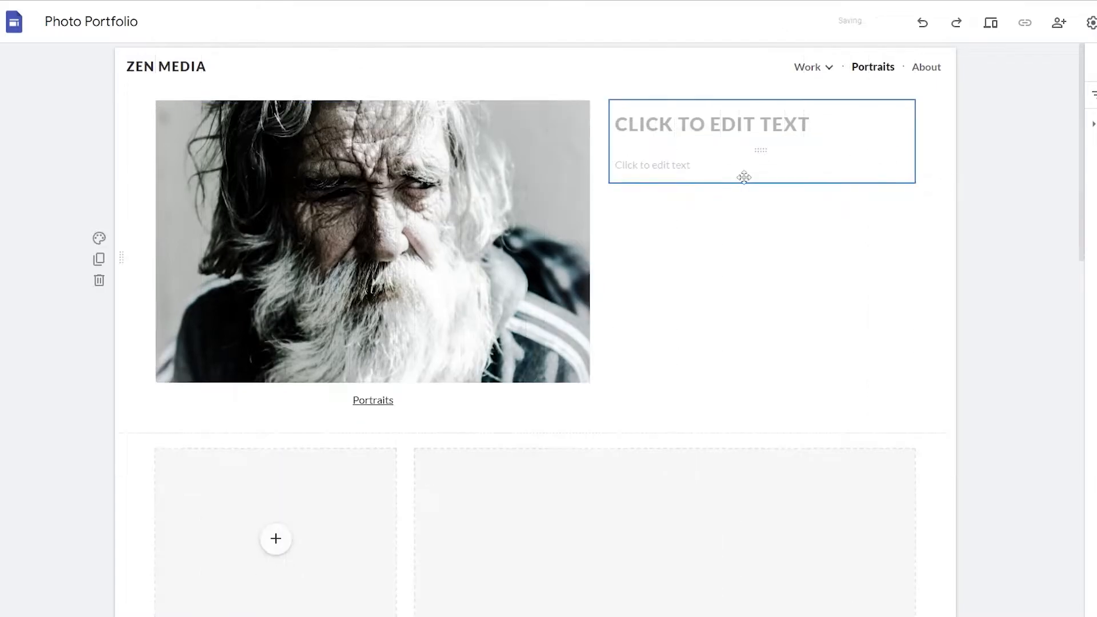
# Enter PORTRAITS as the title and DESCRIPTION as the body text beside the photo
pyautogui.click(666, 125)
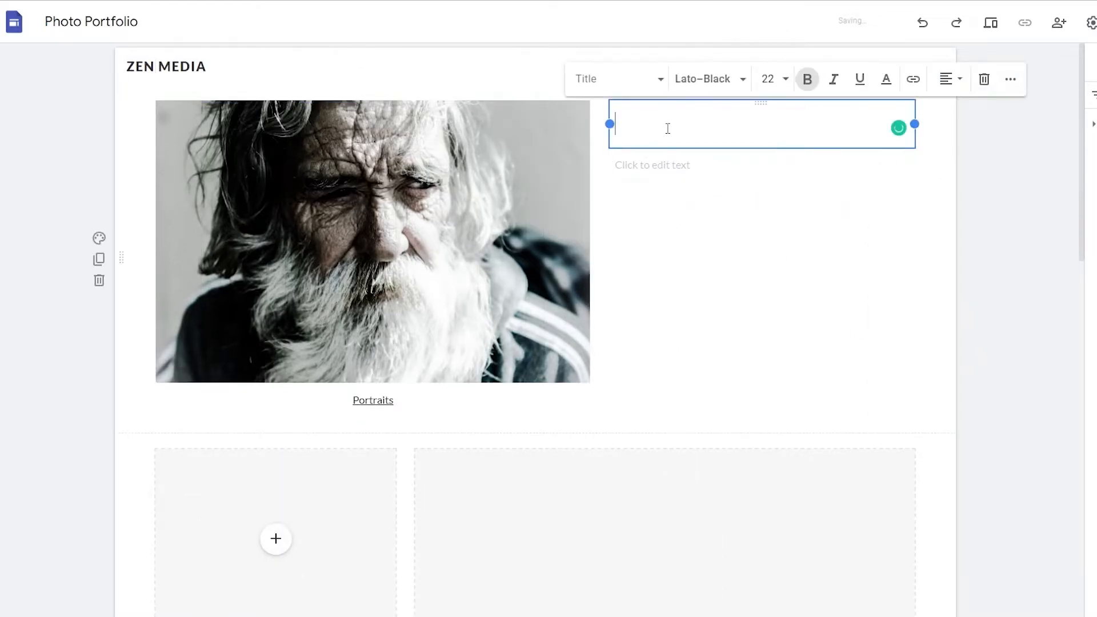
pyautogui.write('PORTRAITS')
pyautogui.click(665, 164)
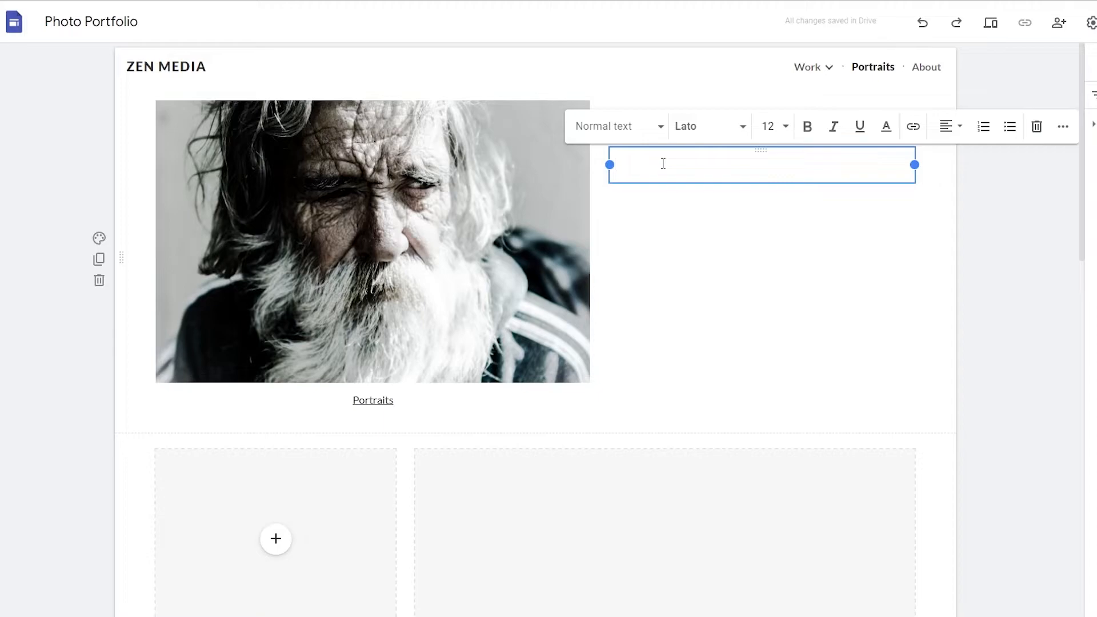
pyautogui.write('DESCRIPTION')
# Search Google Images for PORTRAITS to fill the upper small image placeholder in the second layout
pyautogui.scroll(-3, 552, 253)
pyautogui.scroll(1, 492, 275)
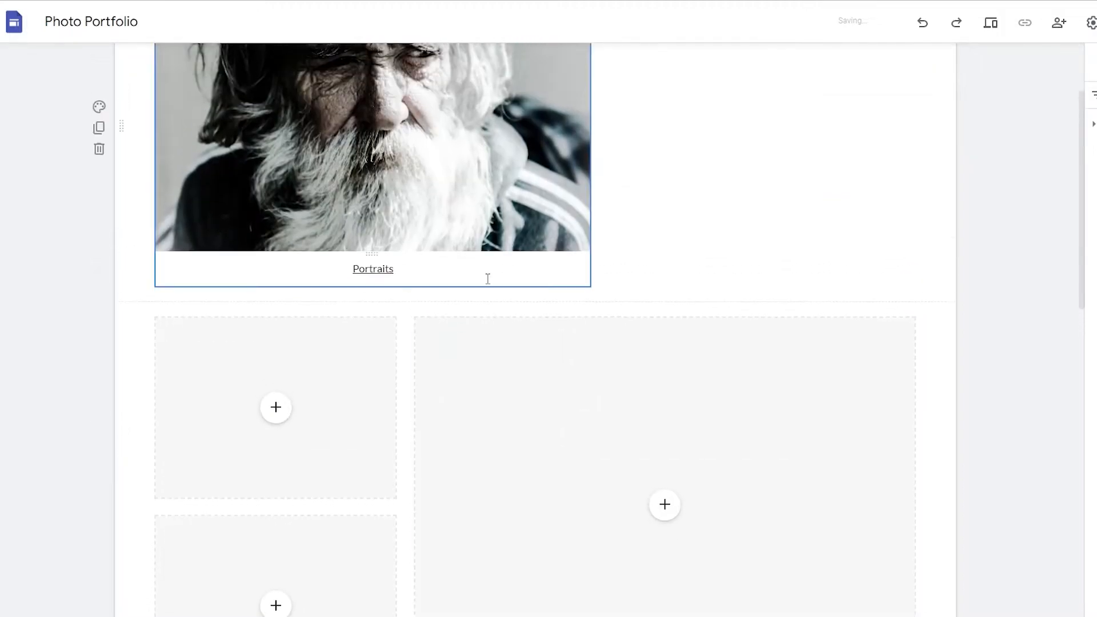
pyautogui.scroll(-3, 403, 262)
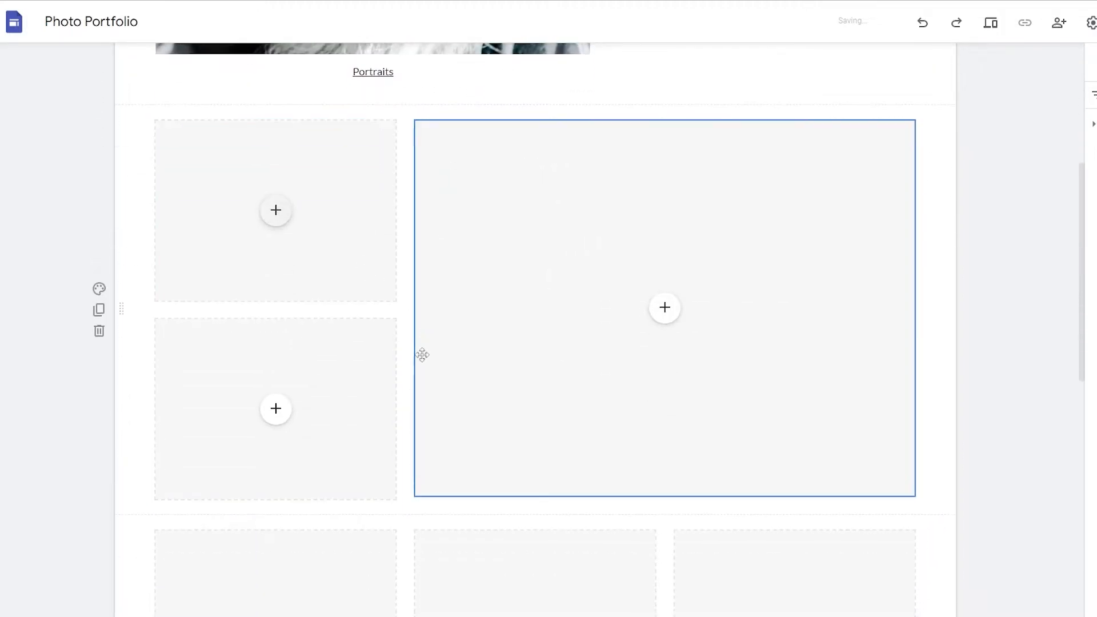
pyautogui.click(277, 211)
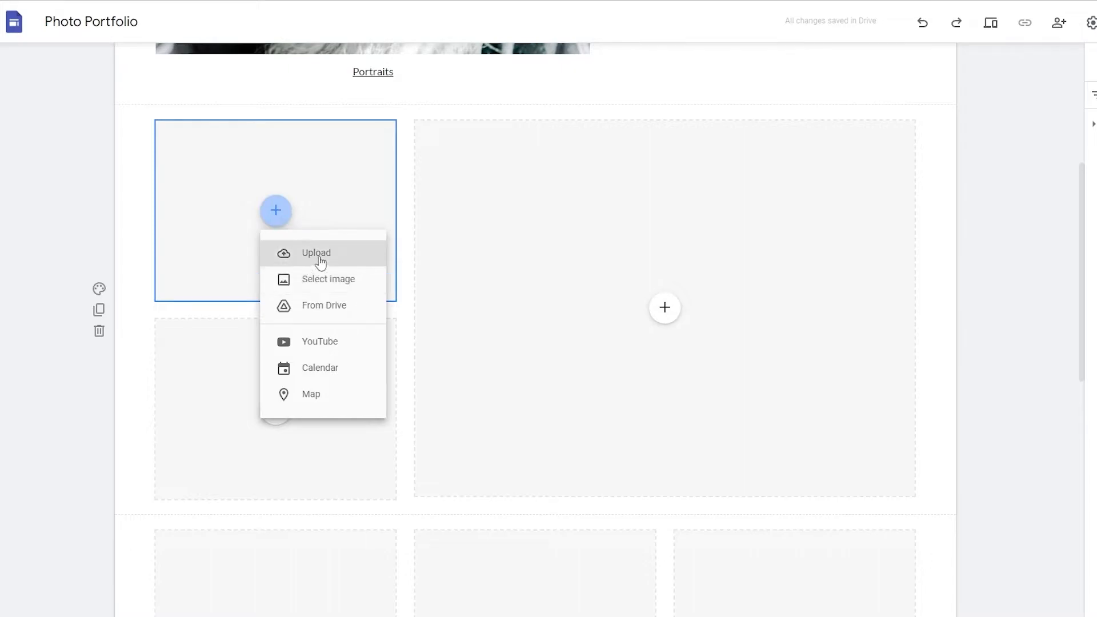
pyautogui.click(332, 281)
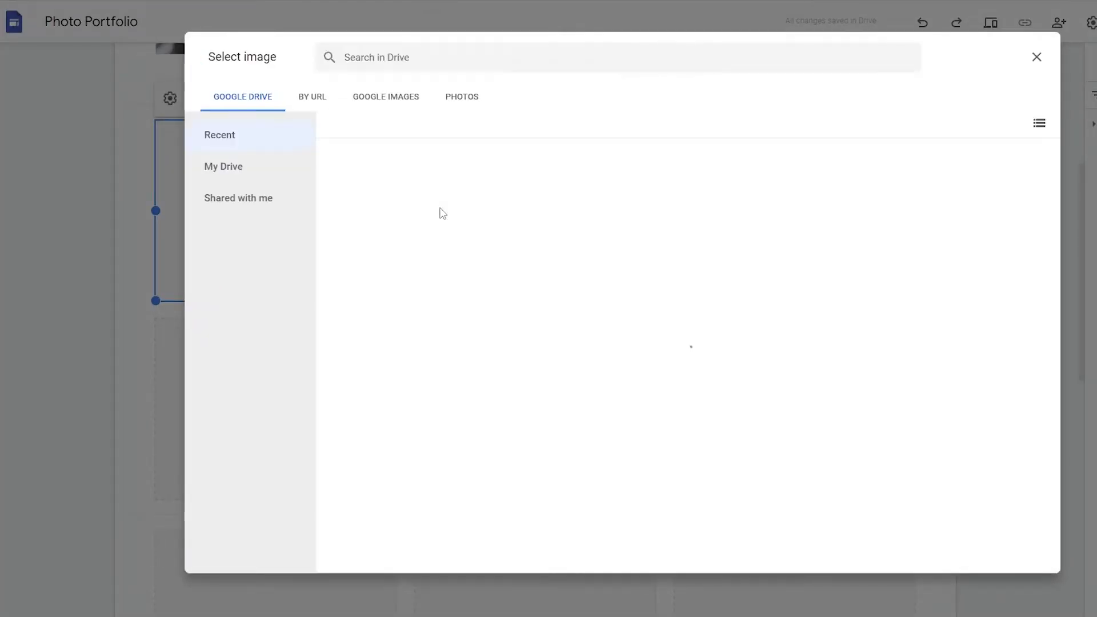
pyautogui.click(451, 106)
pyautogui.click(374, 101)
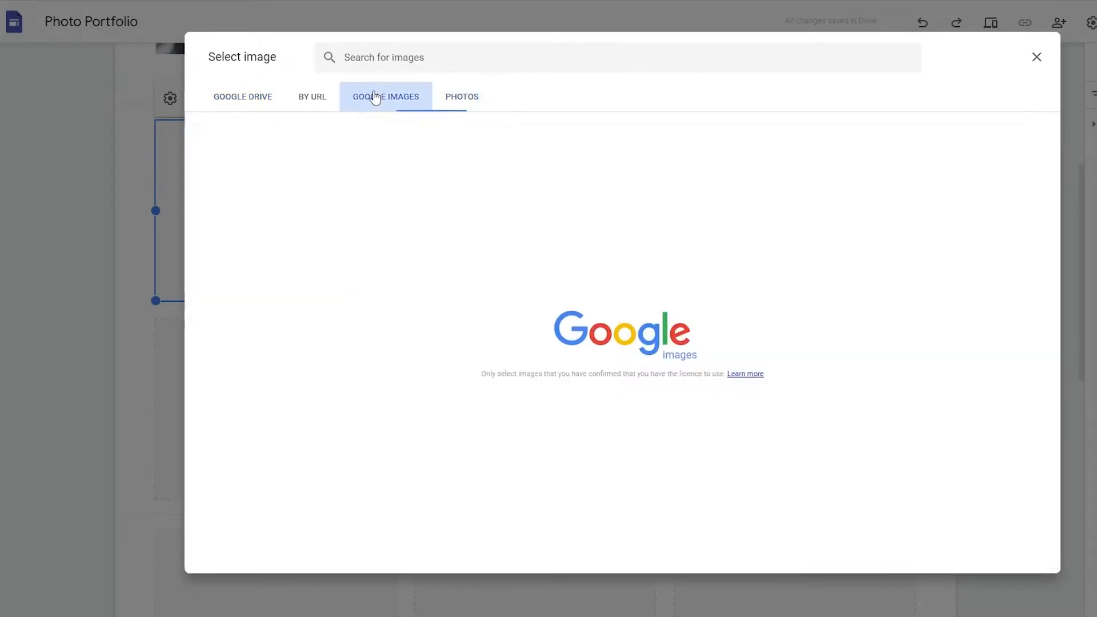
pyautogui.write('PORTRAITS')
pyautogui.press('Return')
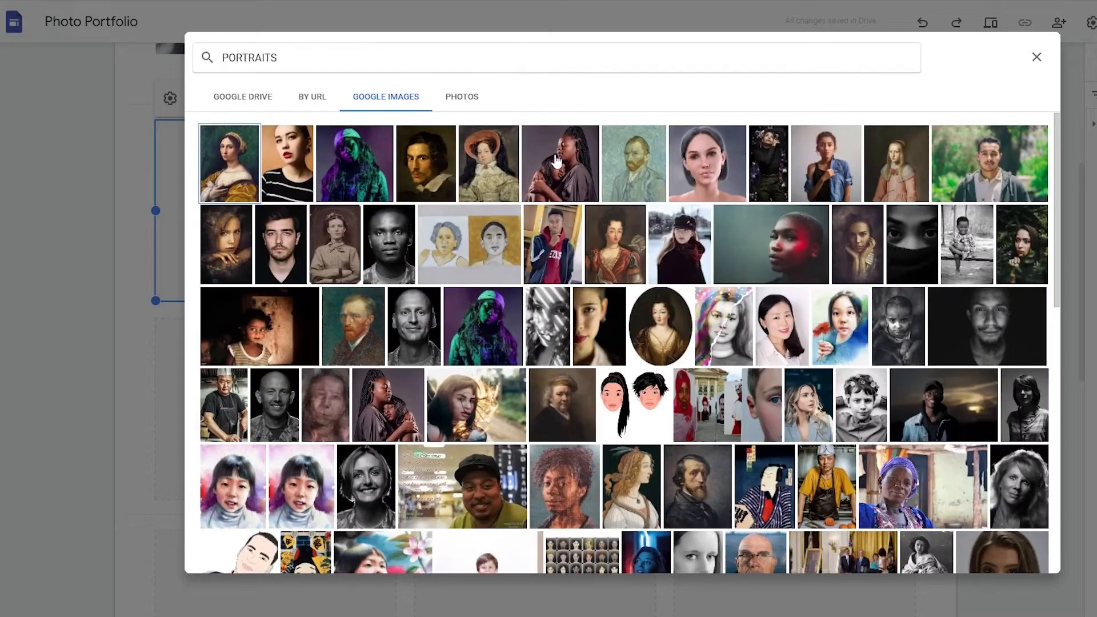
# Insert the photo of the two embracing women into the upper small placeholder and accept its default crop
pyautogui.click(558, 161)
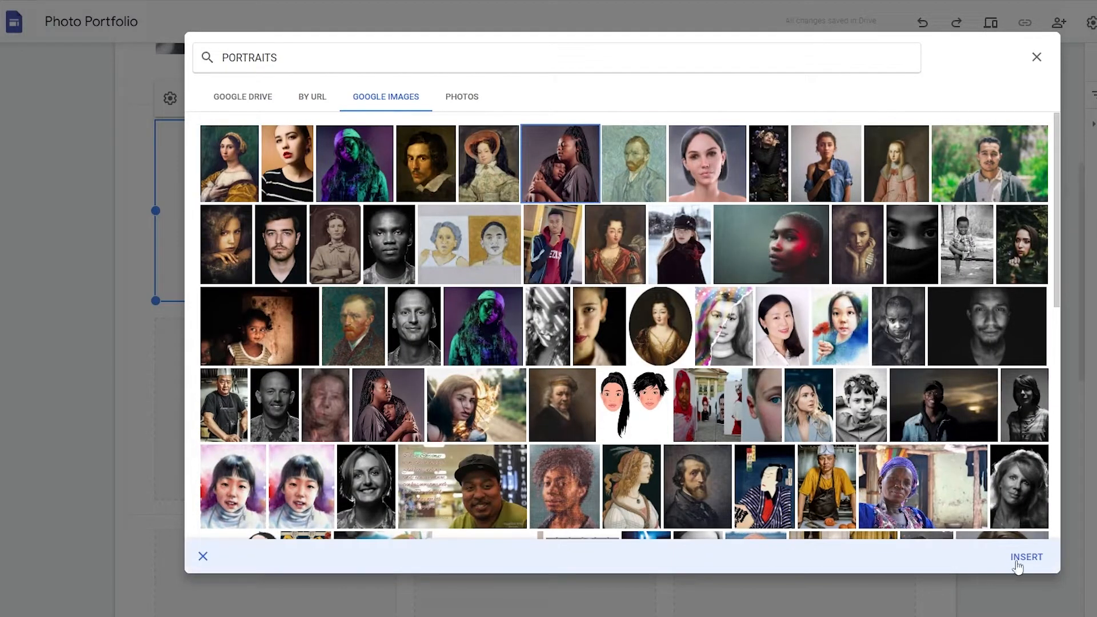
pyautogui.click(1017, 565)
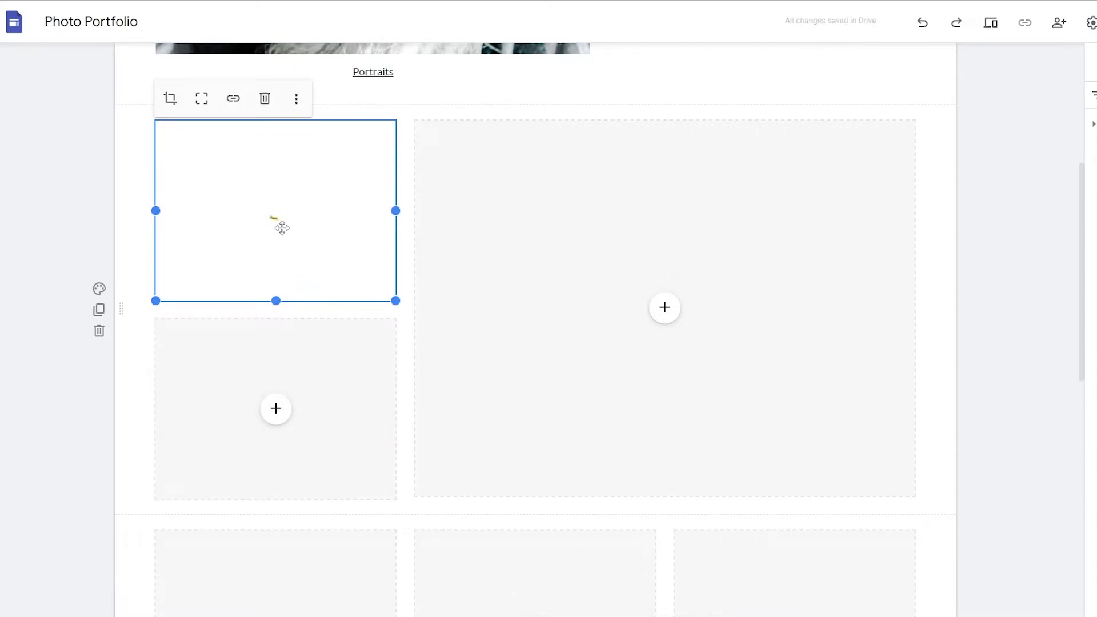
pyautogui.doubleClick(290, 216)
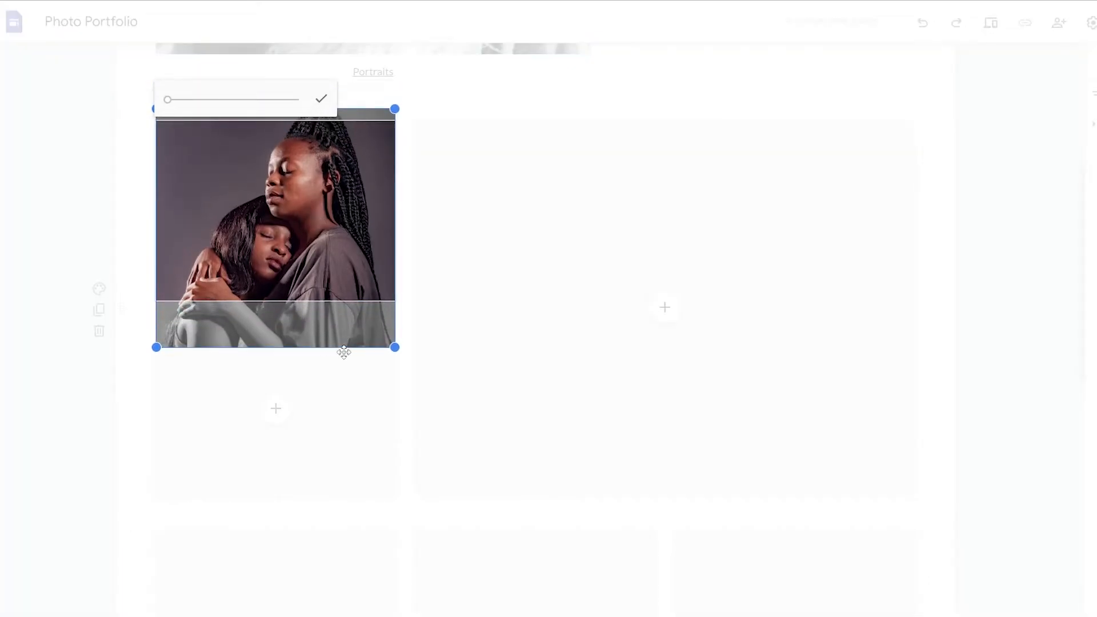
pyautogui.click(321, 102)
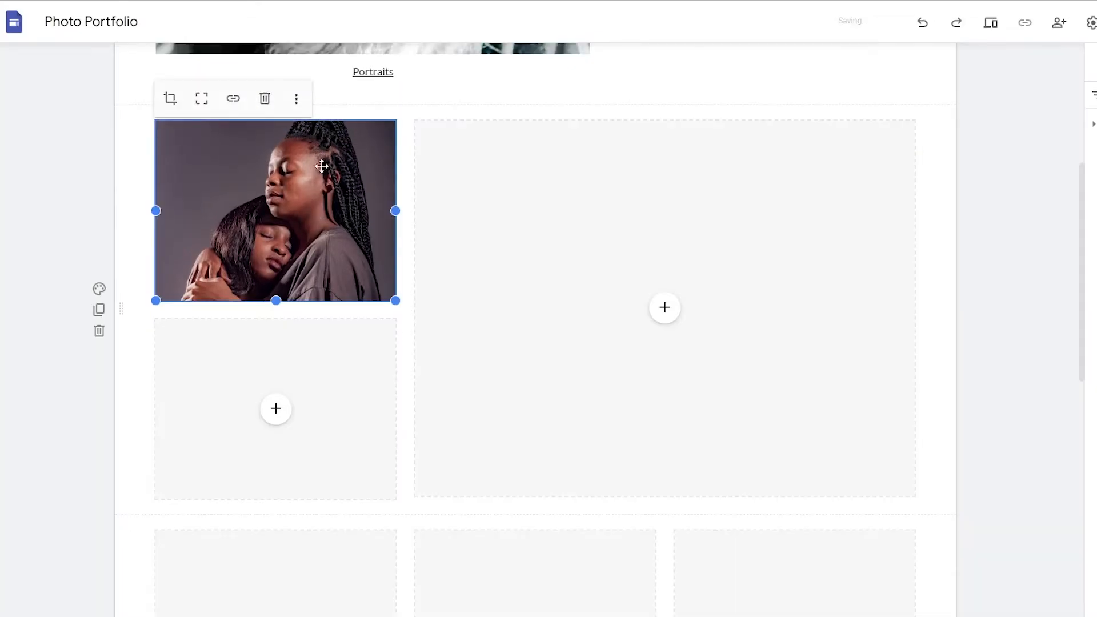
pyautogui.click(412, 237)
# Search Google Images for portraist and insert the photo of the woman in a striped top into the lower small placeholder
pyautogui.scroll(-4, 337, 375)
pyautogui.scroll(4, 341, 377)
pyautogui.click(276, 408)
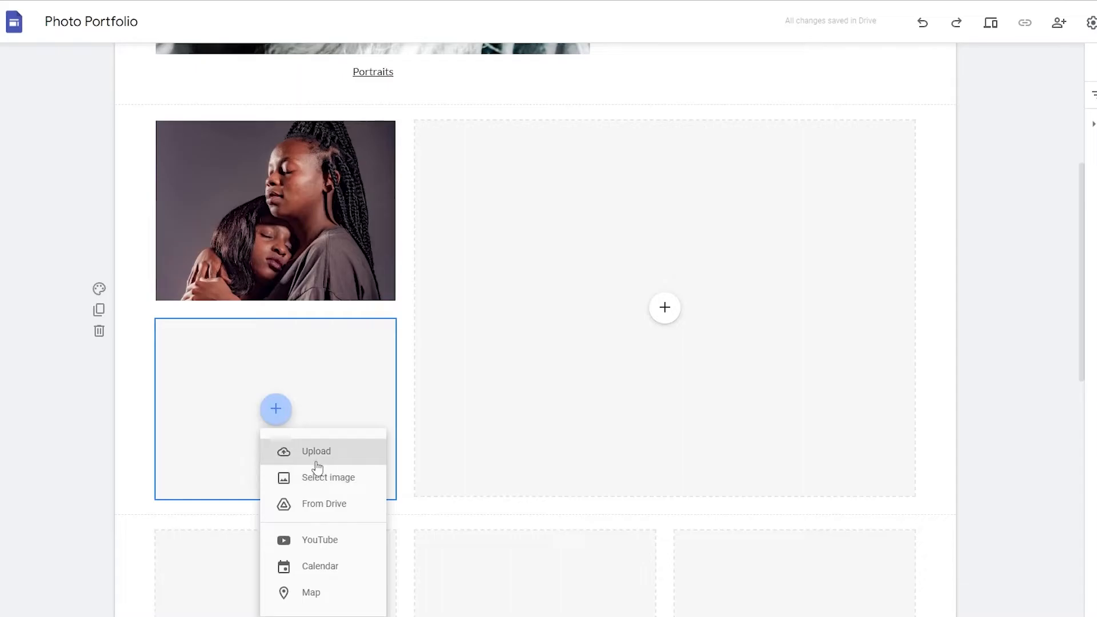
pyautogui.click(327, 485)
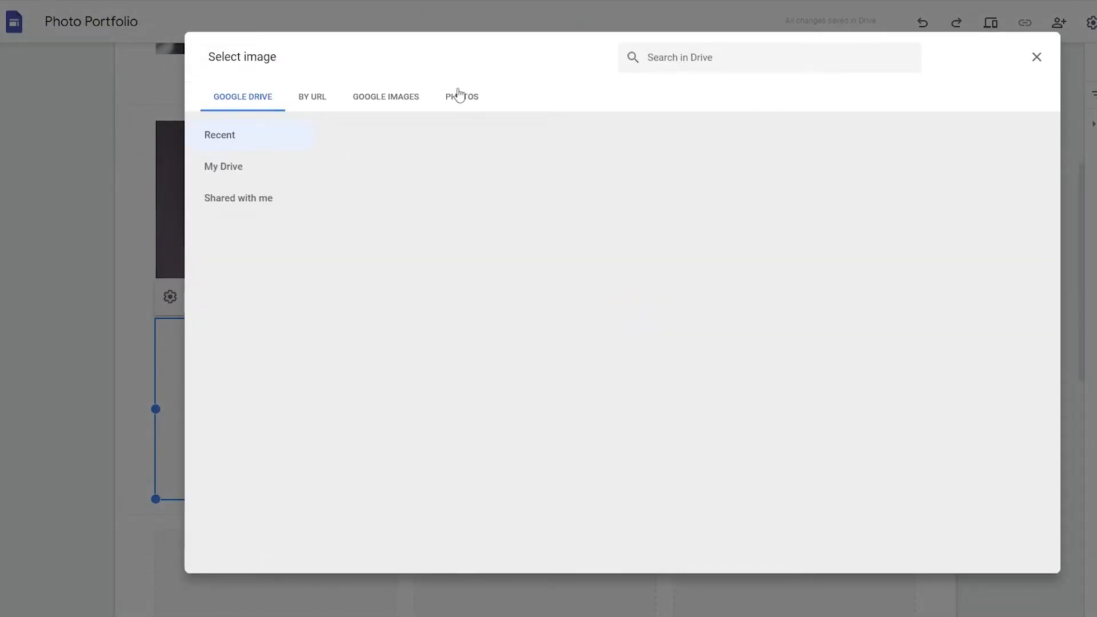
pyautogui.click(391, 97)
pyautogui.write('portraist')
pyautogui.press('Return')
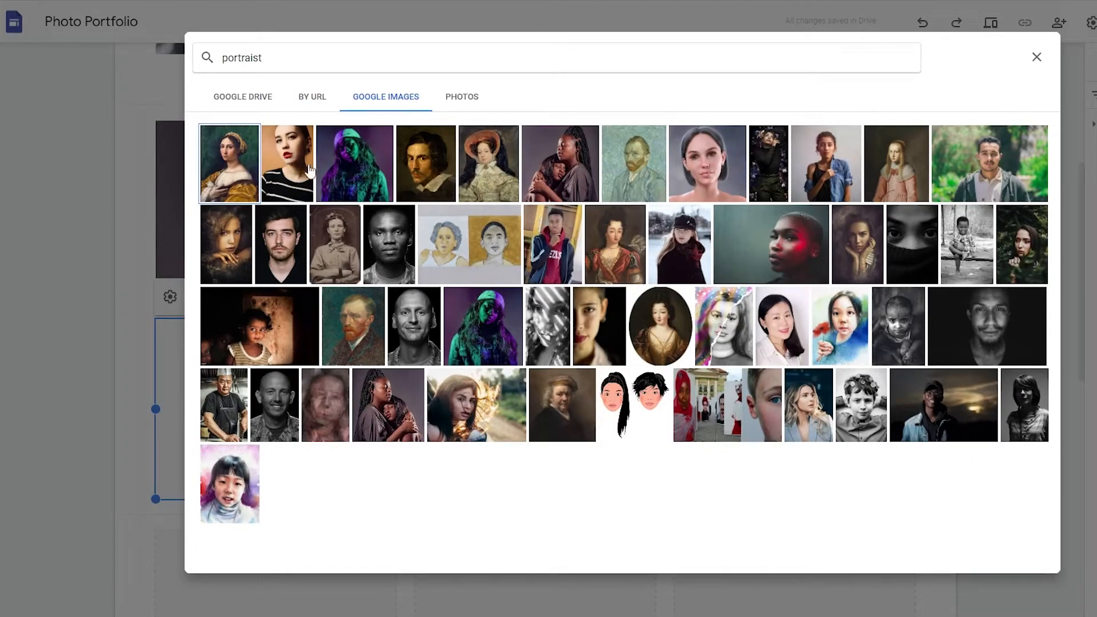
pyautogui.doubleClick(280, 169)
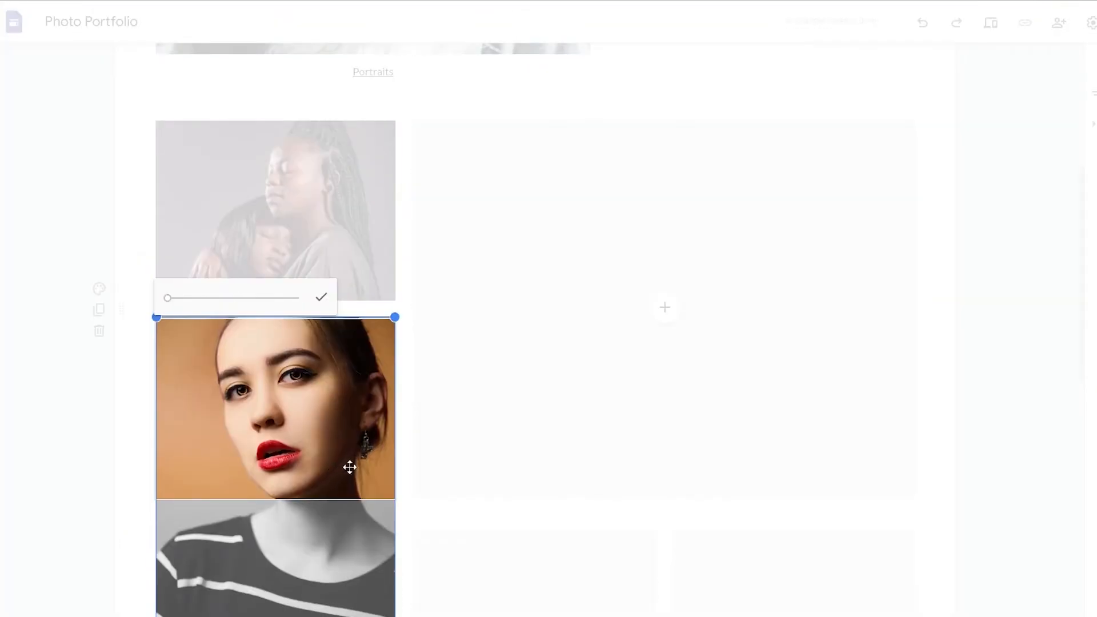
# Accept the default crop of the striped-top photo in the lower small placeholder
pyautogui.click(320, 298)
pyautogui.click(406, 366)
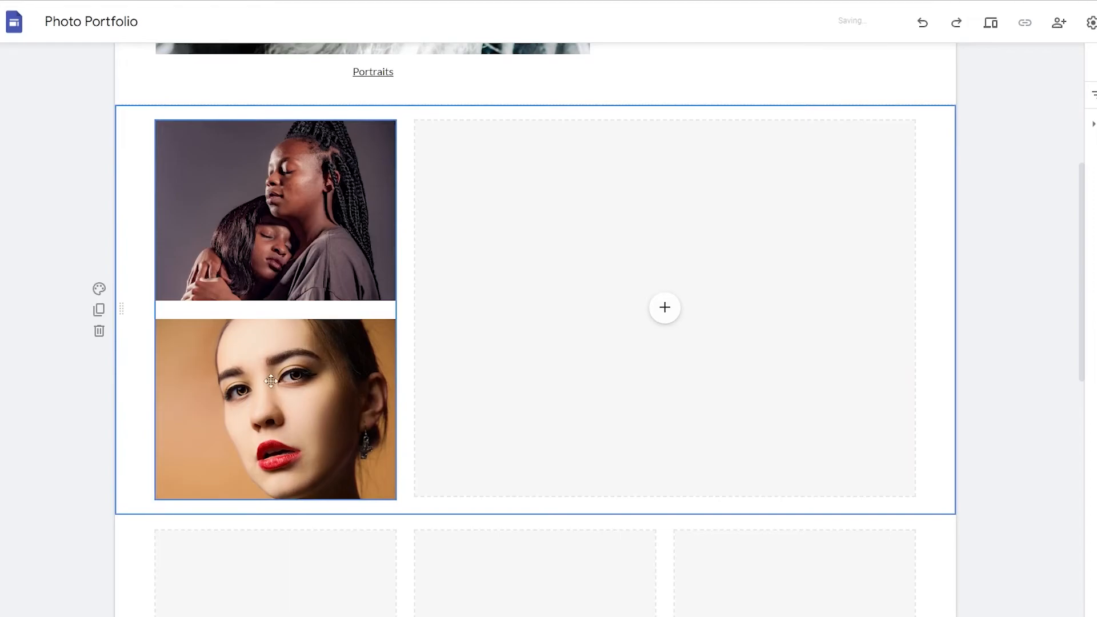
pyautogui.press('Delete')
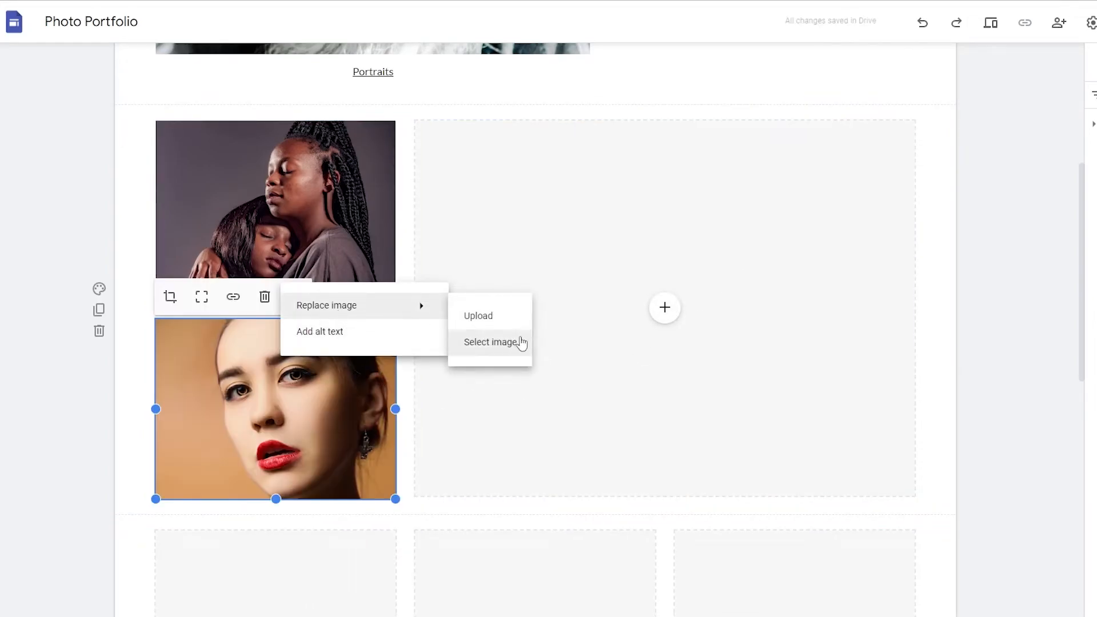
# Search Google Images for portraits to find a replacement for the lower small photo
pyautogui.click(513, 346)
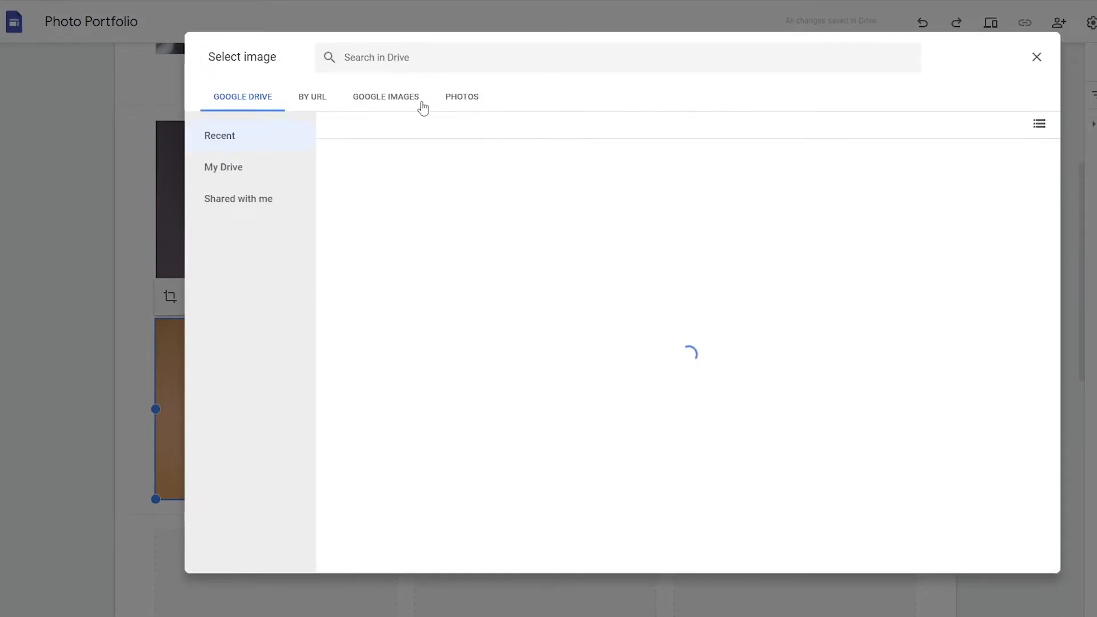
pyautogui.click(418, 99)
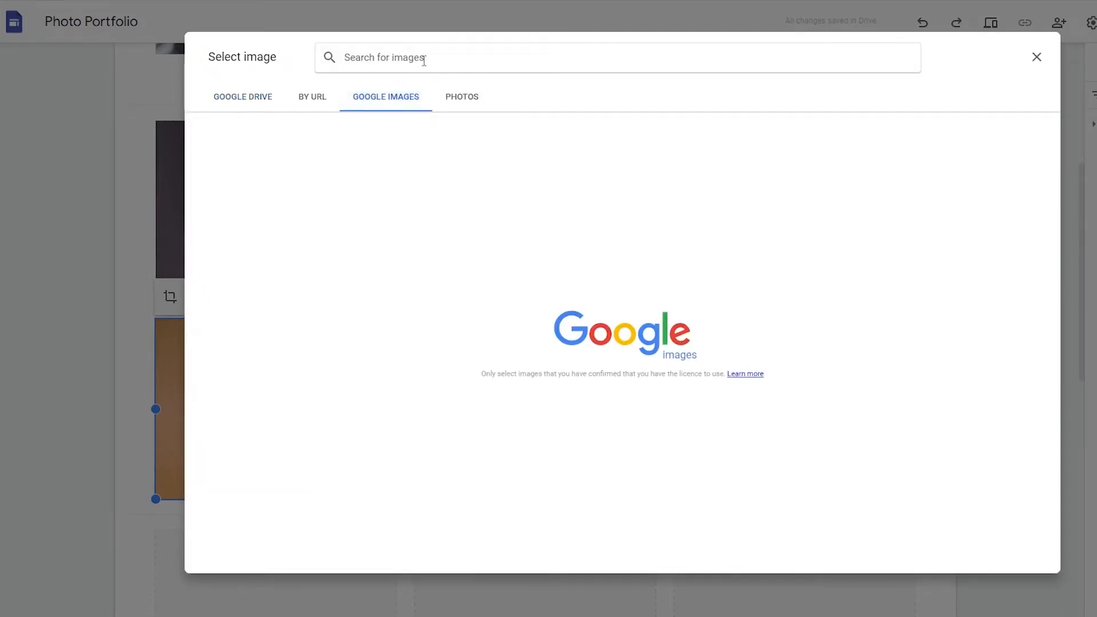
pyautogui.write('portraits')
pyautogui.press('Return')
pyautogui.scroll(-6, 370, 344)
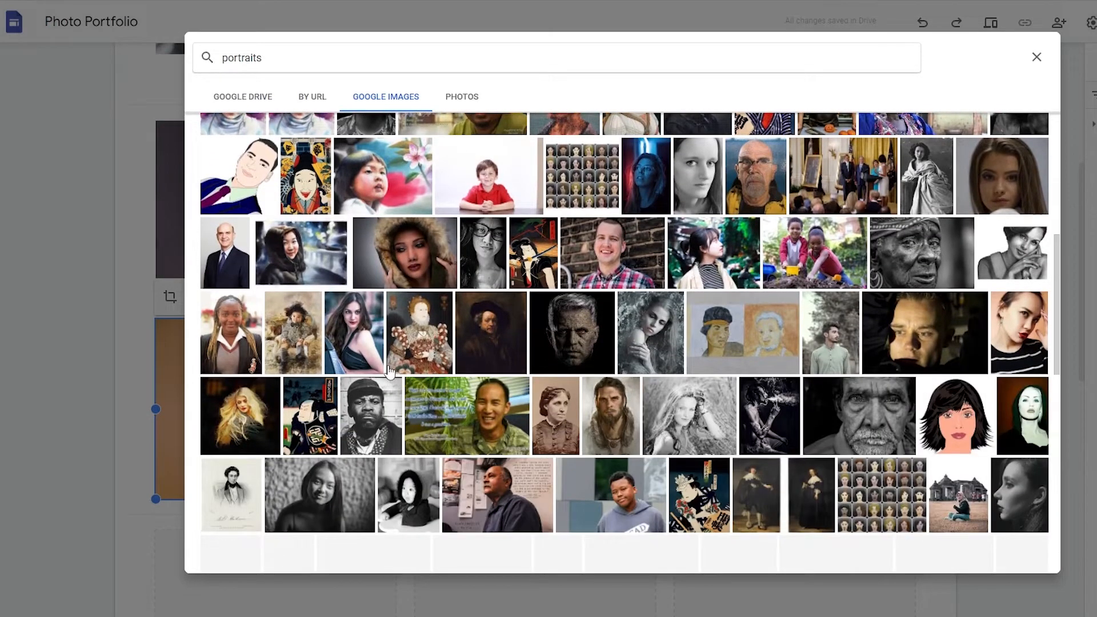
pyautogui.scroll(-1, 390, 416)
pyautogui.scroll(-2, 612, 501)
pyautogui.scroll(-1, 612, 501)
pyautogui.scroll(5, 613, 501)
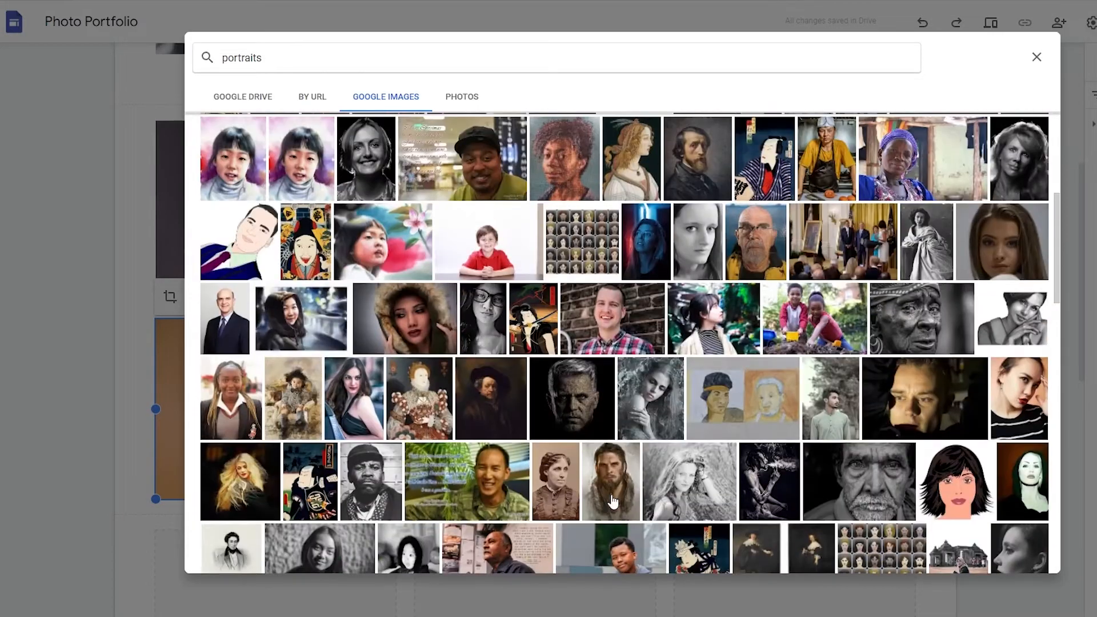
pyautogui.scroll(6, 613, 501)
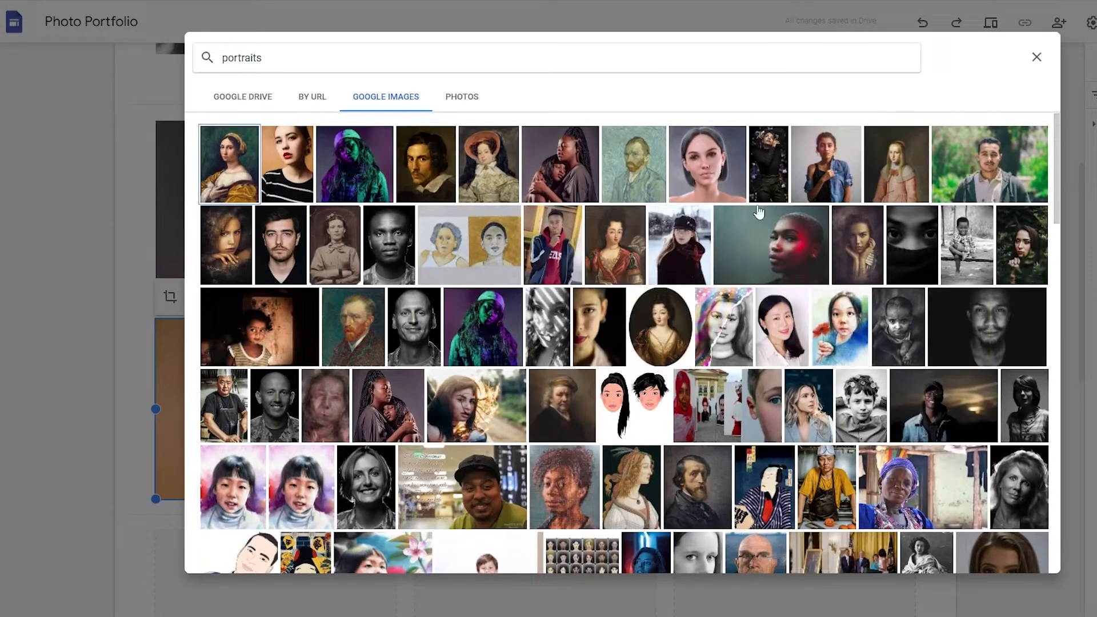
# Replace the lower small photo with the portrait lit in green and purple and accept its default crop
pyautogui.click(474, 339)
pyautogui.press('Escape')
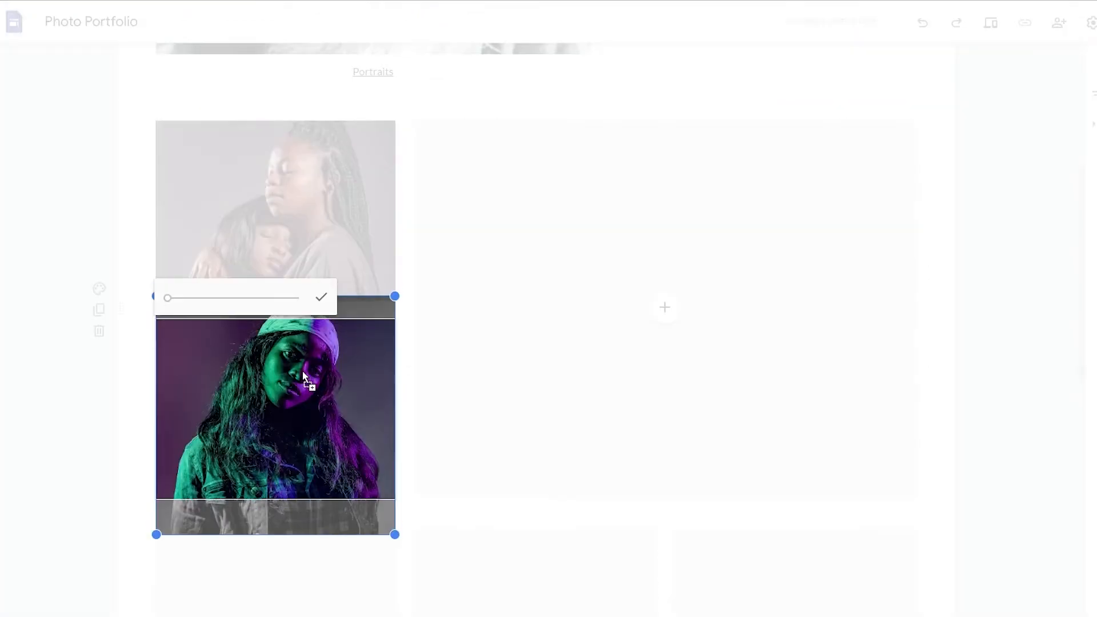
pyautogui.click(322, 297)
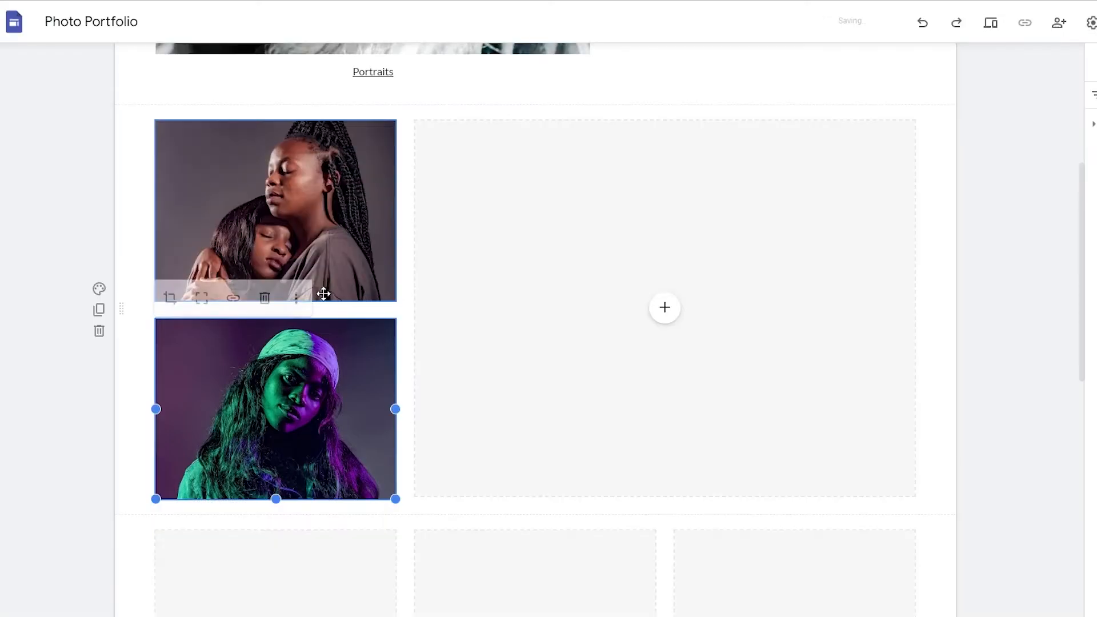
pyautogui.click(406, 366)
# Examine the photo layouts and text placeholders along the Portraits page
pyautogui.scroll(-5, 564, 451)
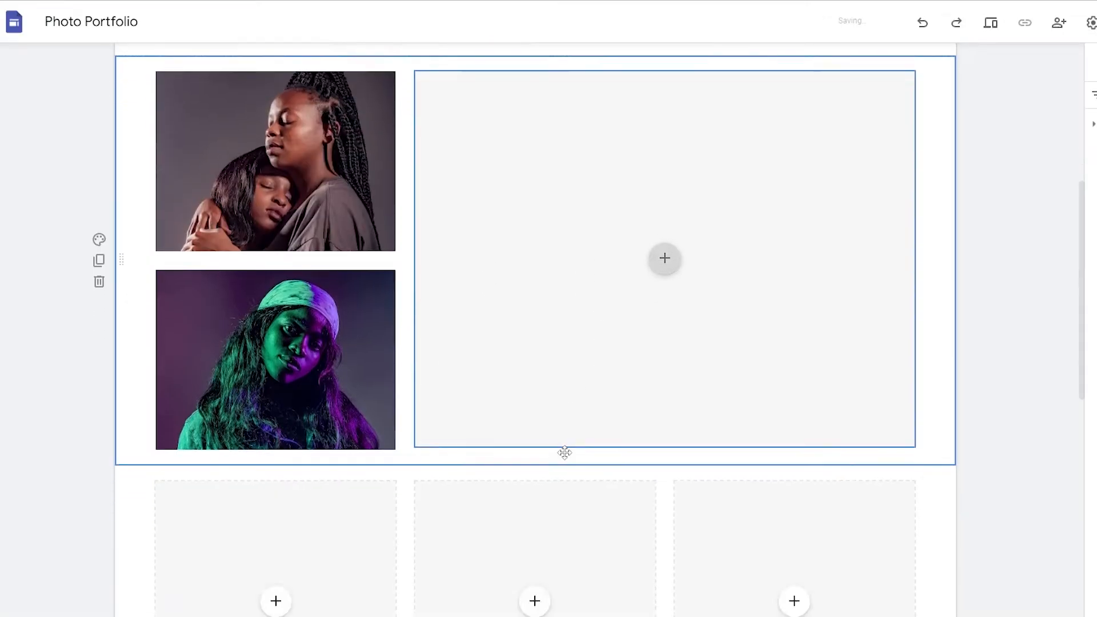
pyautogui.scroll(6, 604, 260)
pyautogui.scroll(-9, 537, 426)
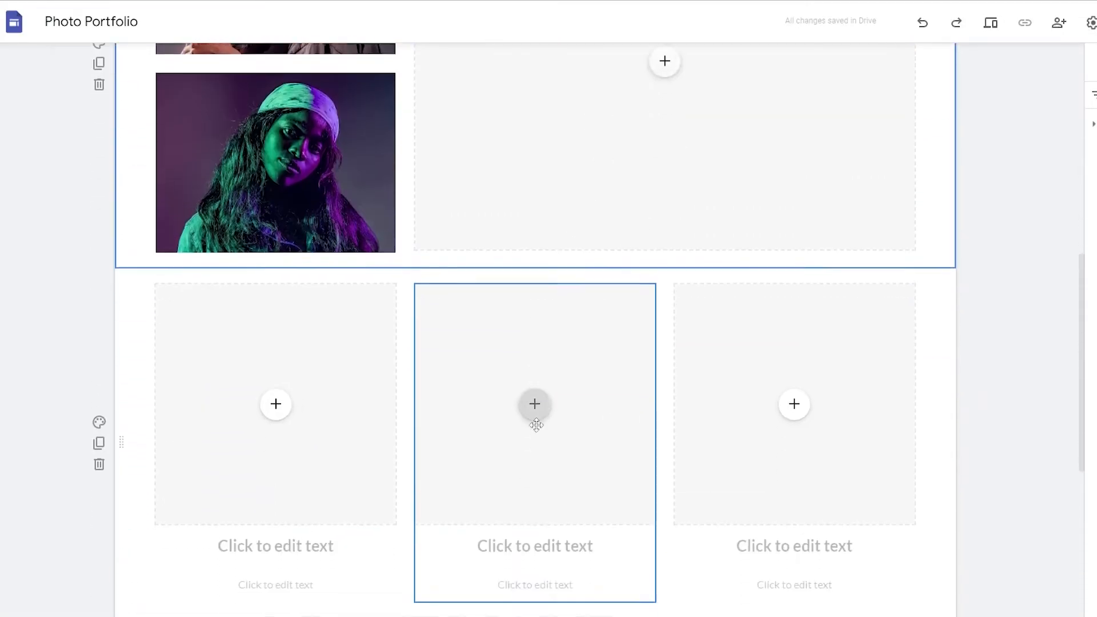
pyautogui.scroll(2, 543, 421)
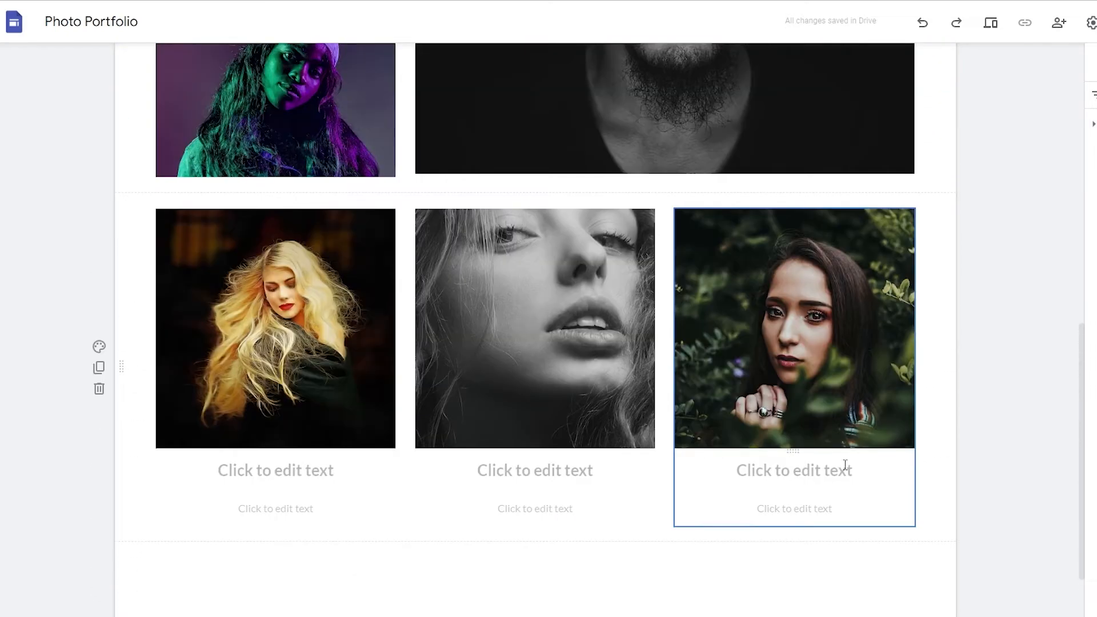
pyautogui.scroll(10, 845, 465)
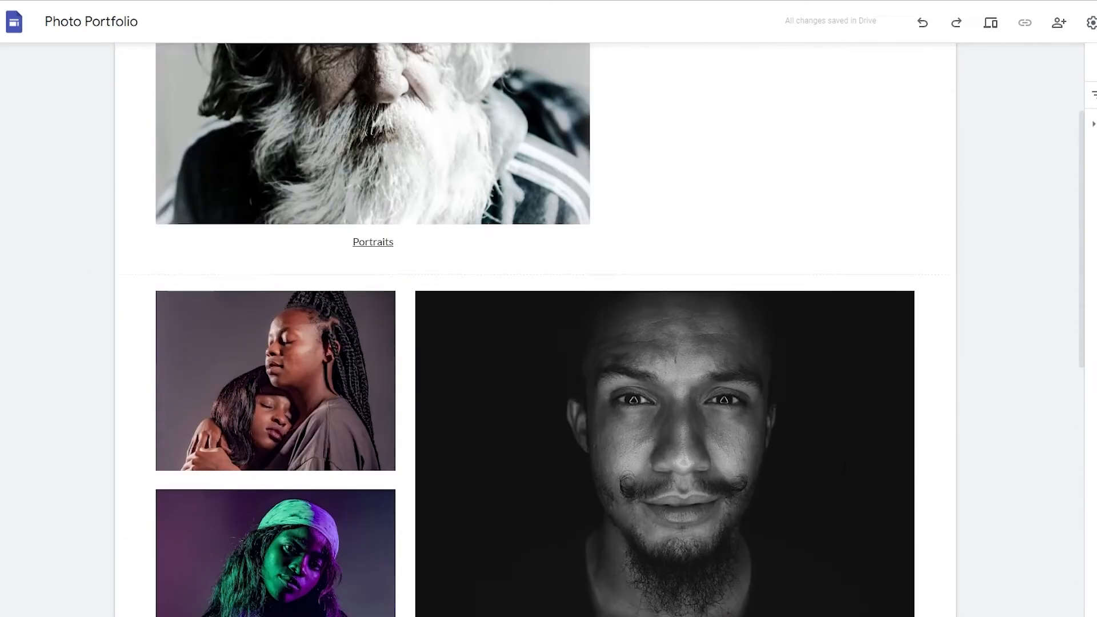
pyautogui.scroll(-11, 842, 460)
pyautogui.scroll(10, 843, 460)
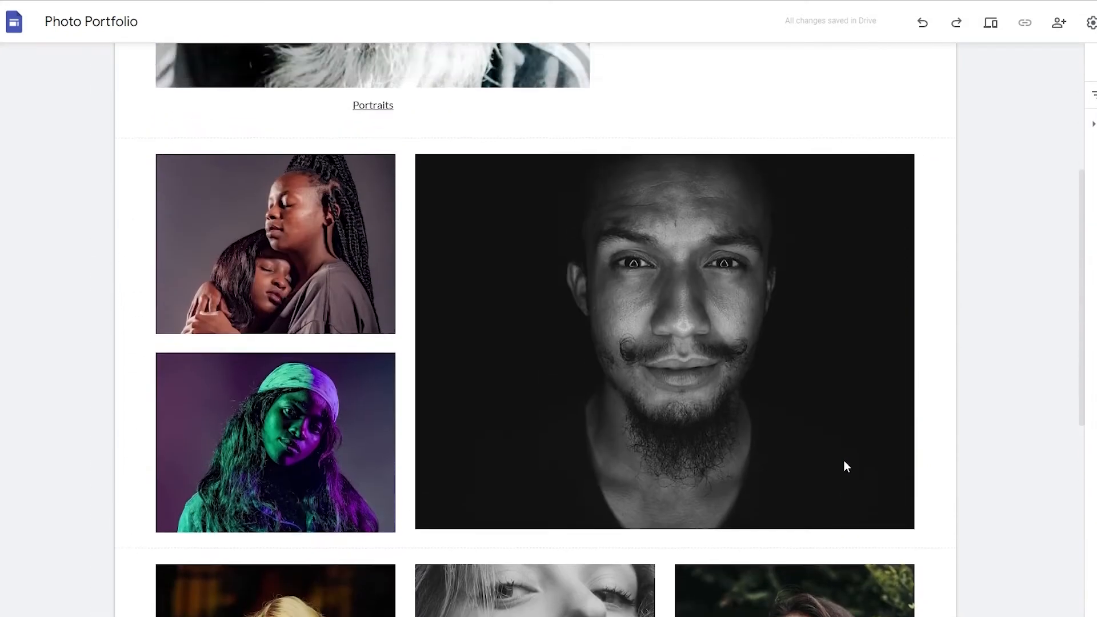
pyautogui.scroll(-1, 732, 328)
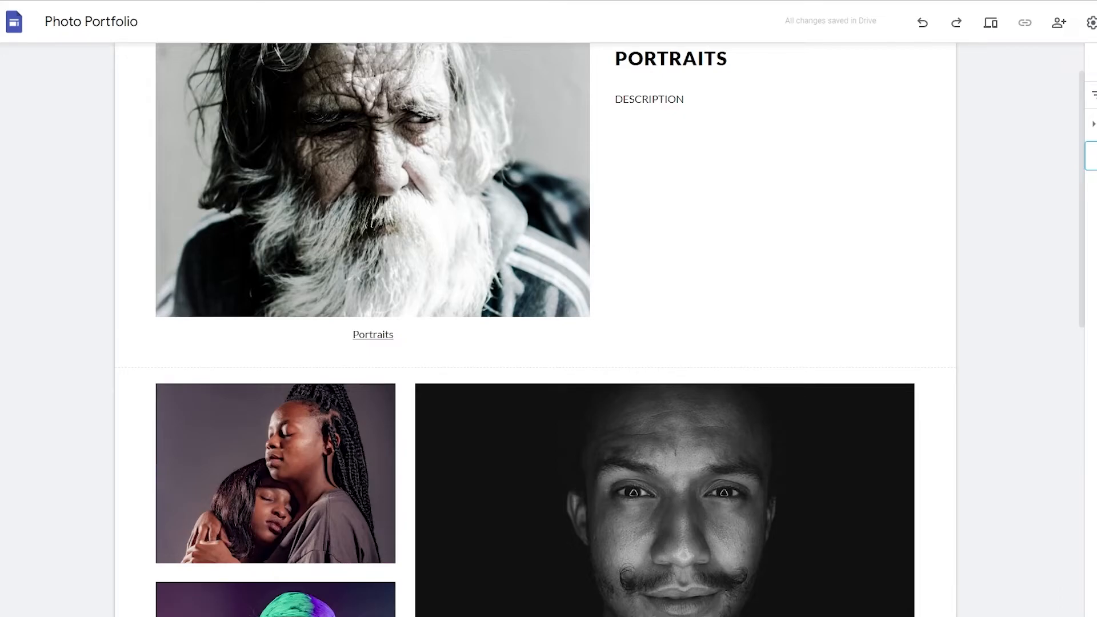
pyautogui.click(1091, 526)
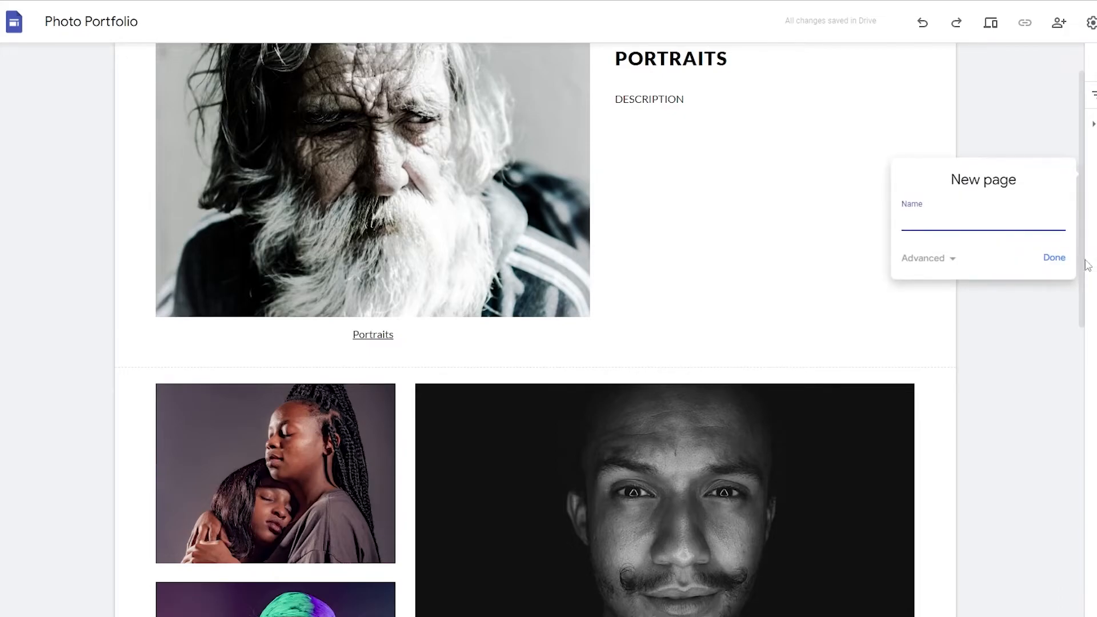
pyautogui.click(1089, 312)
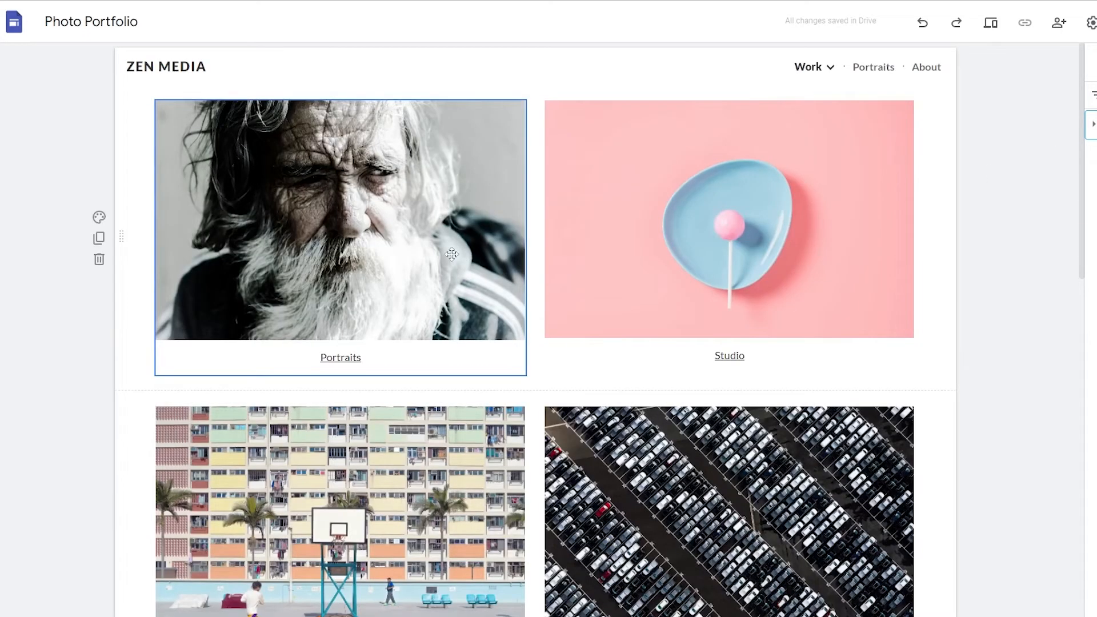
pyautogui.click(445, 254)
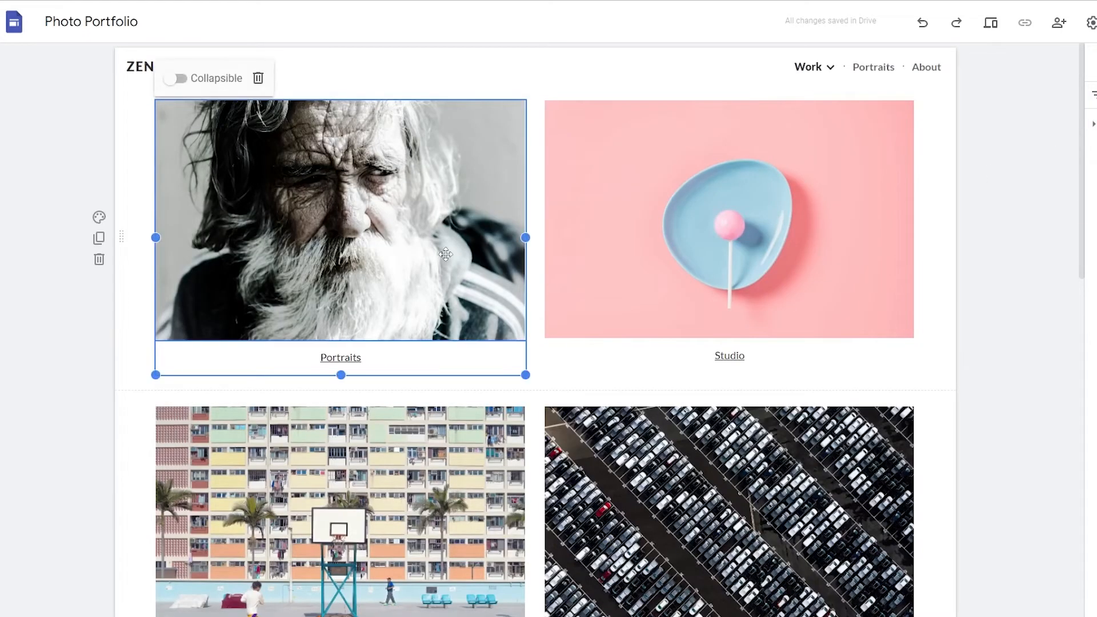
pyautogui.click(363, 358)
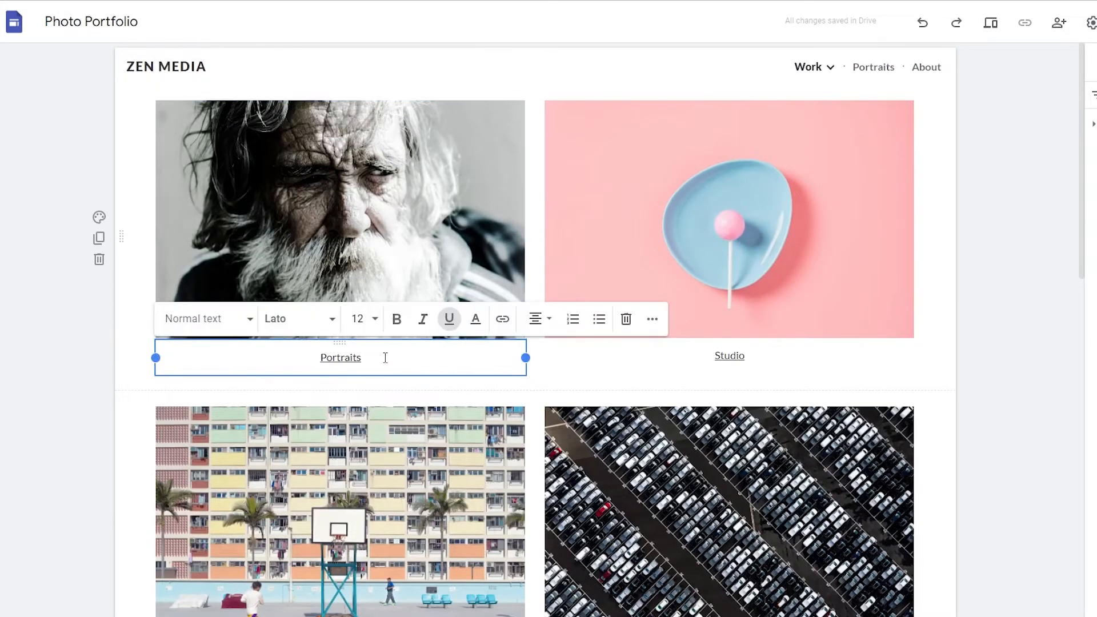
pyautogui.click(546, 372)
pyautogui.click(534, 342)
pyautogui.click(431, 278)
pyautogui.click(431, 279)
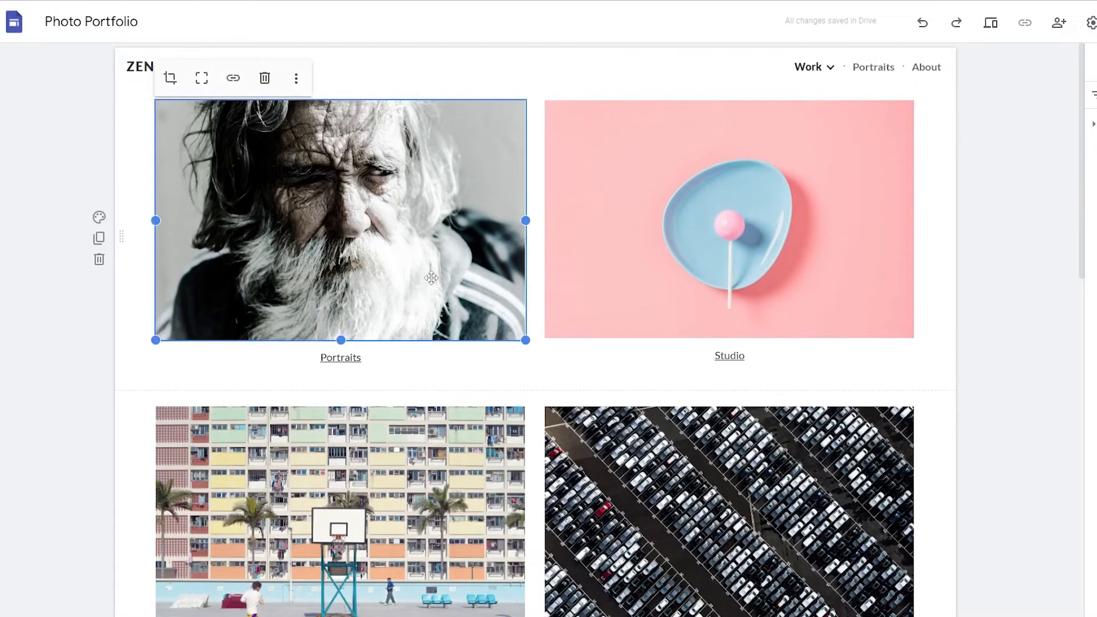
pyautogui.click(233, 80)
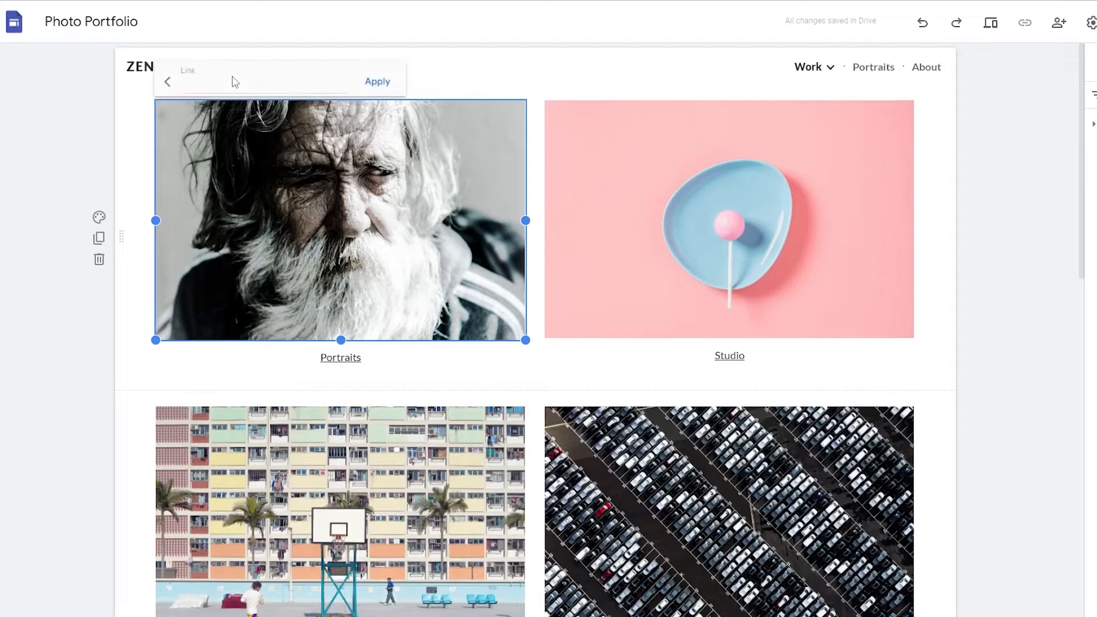
pyautogui.click(182, 85)
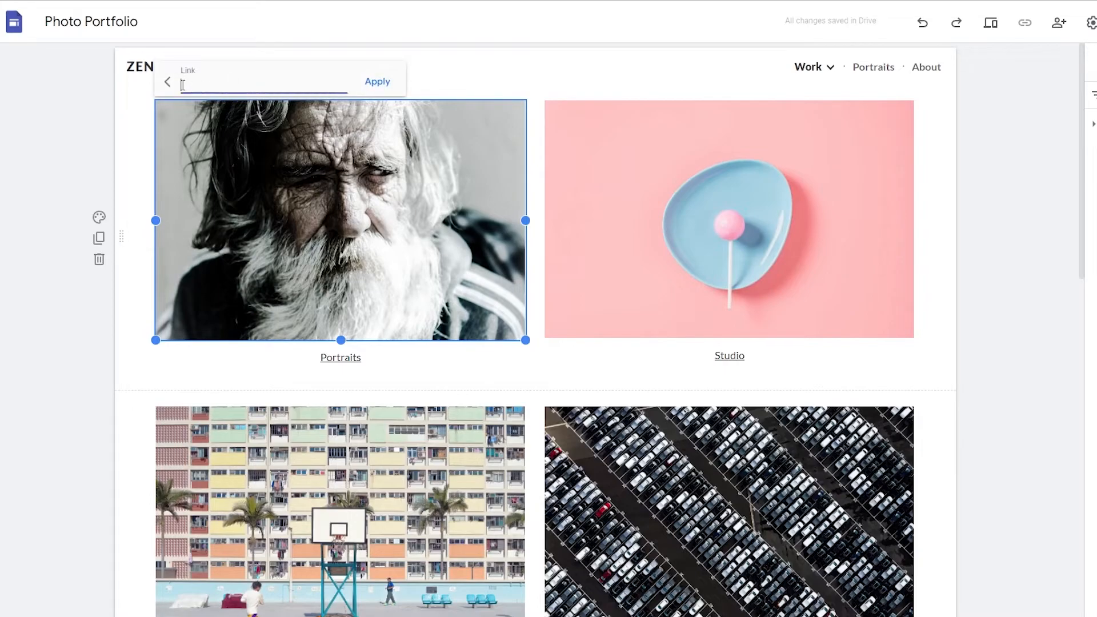
# Check the name and custom path in the Portraits page's properties
pyautogui.click(1090, 156)
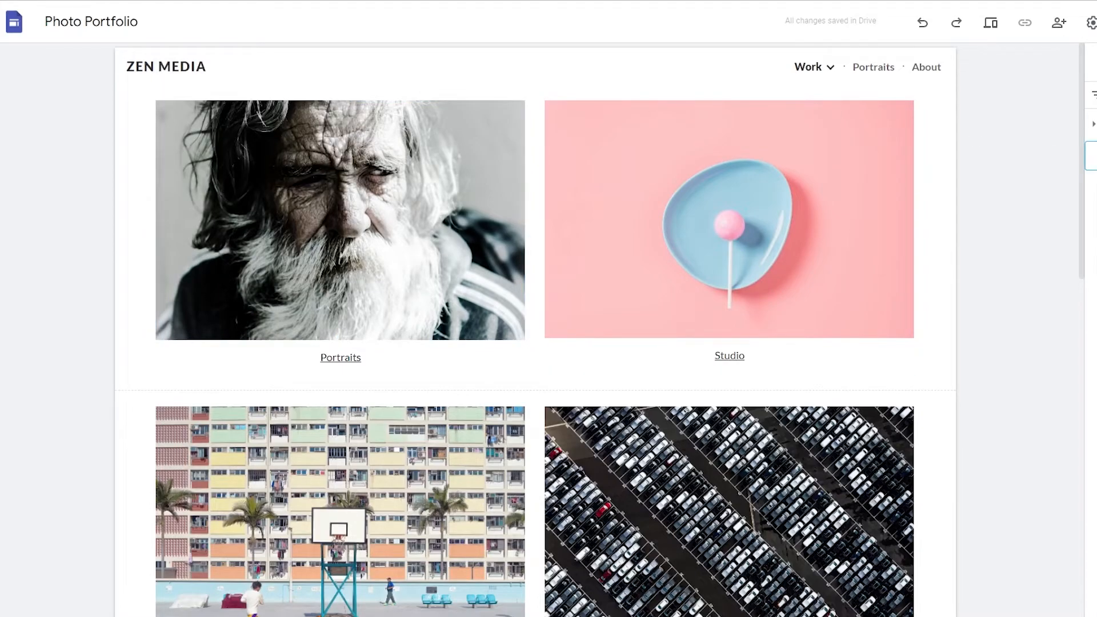
pyautogui.click(1095, 218)
pyautogui.click(941, 244)
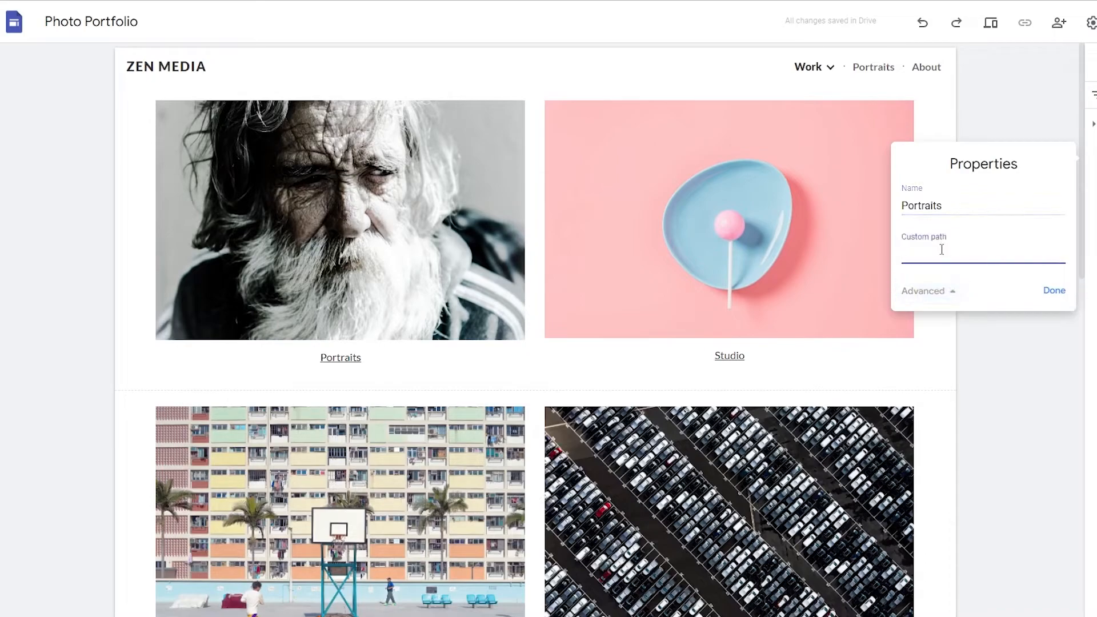
pyautogui.scroll(5, 468, 266)
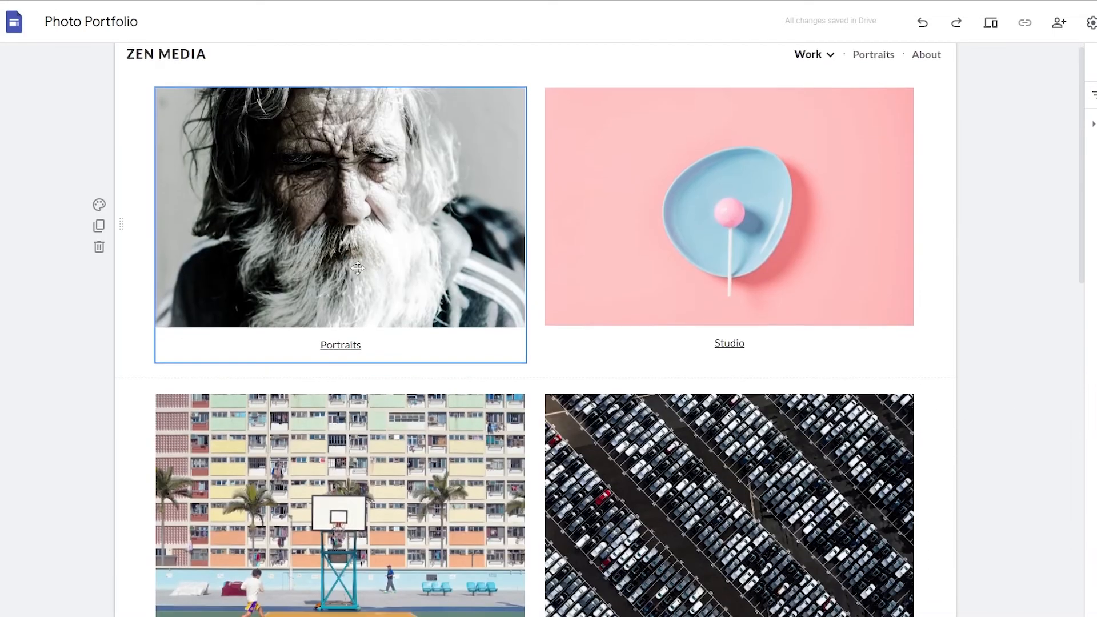
# Open the Portraits page from the site's navigation
pyautogui.scroll(-1, 467, 266)
pyautogui.click(382, 194)
pyautogui.scroll(1, 383, 259)
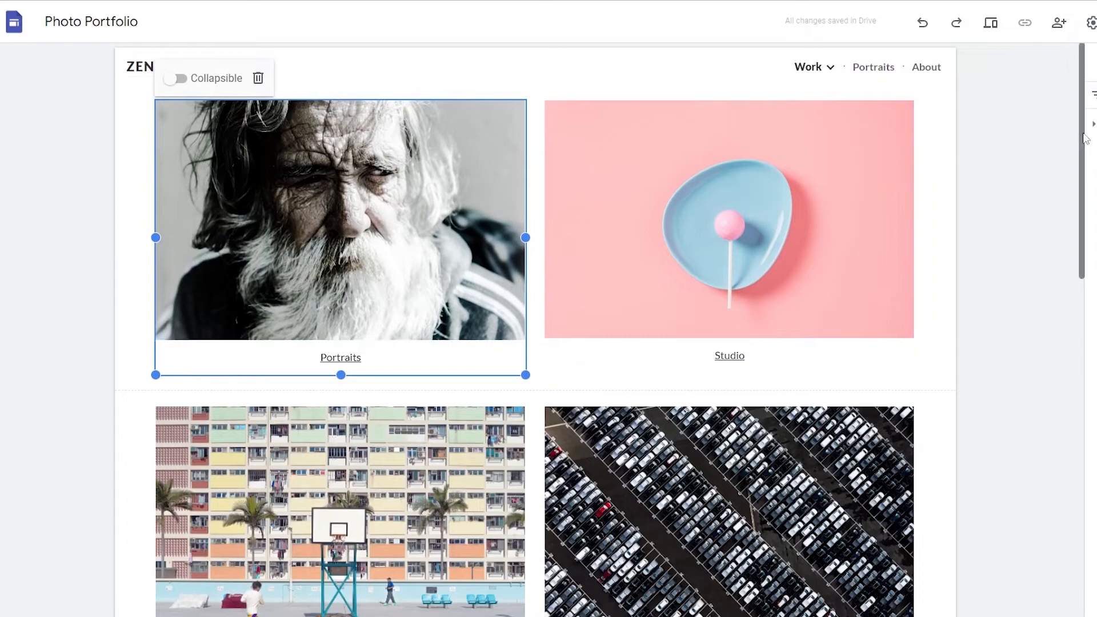
pyautogui.click(965, 254)
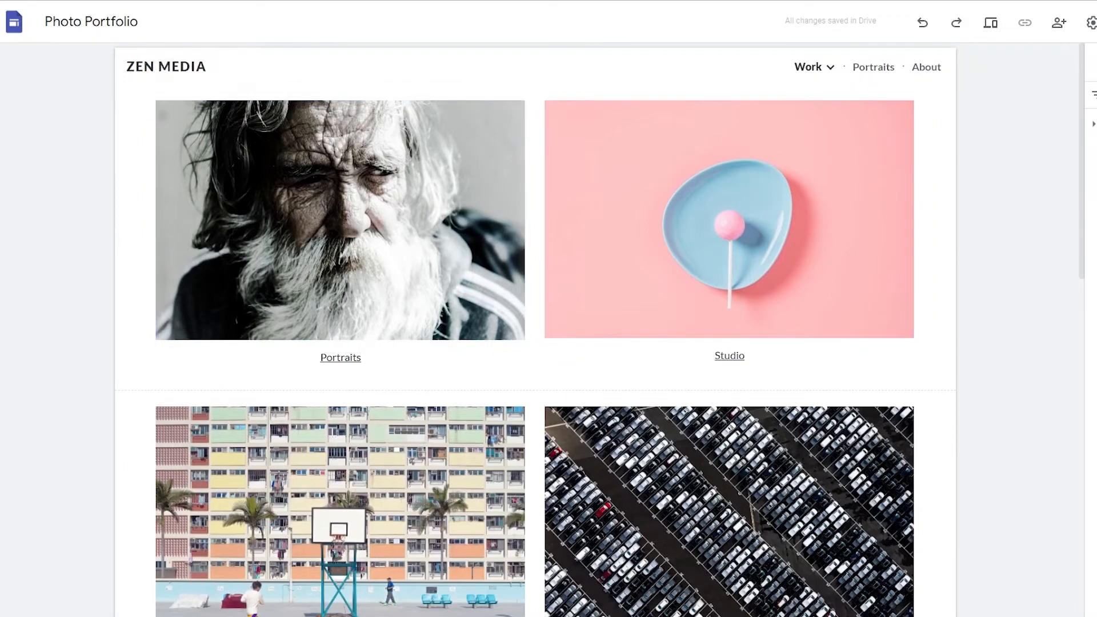
pyautogui.click(869, 74)
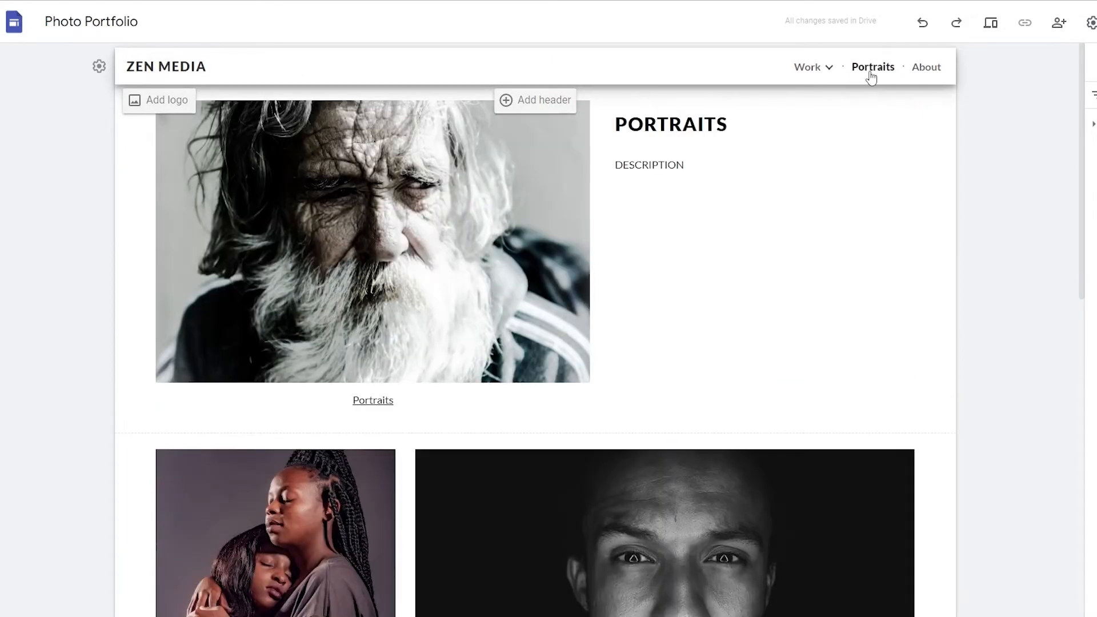
# Link the bearded man's photo on the Work page to the site's Portraits page
pyautogui.moveTo(785, 74)
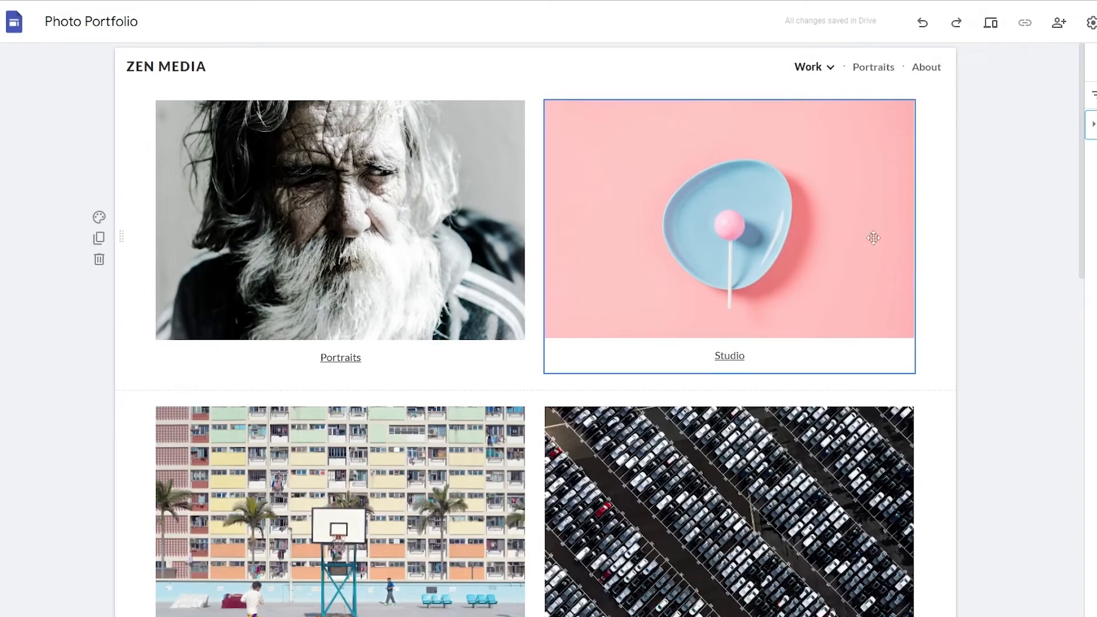
pyautogui.scroll(-3, 729, 329)
pyautogui.click(427, 161)
pyautogui.scroll(3, 427, 162)
pyautogui.click(350, 245)
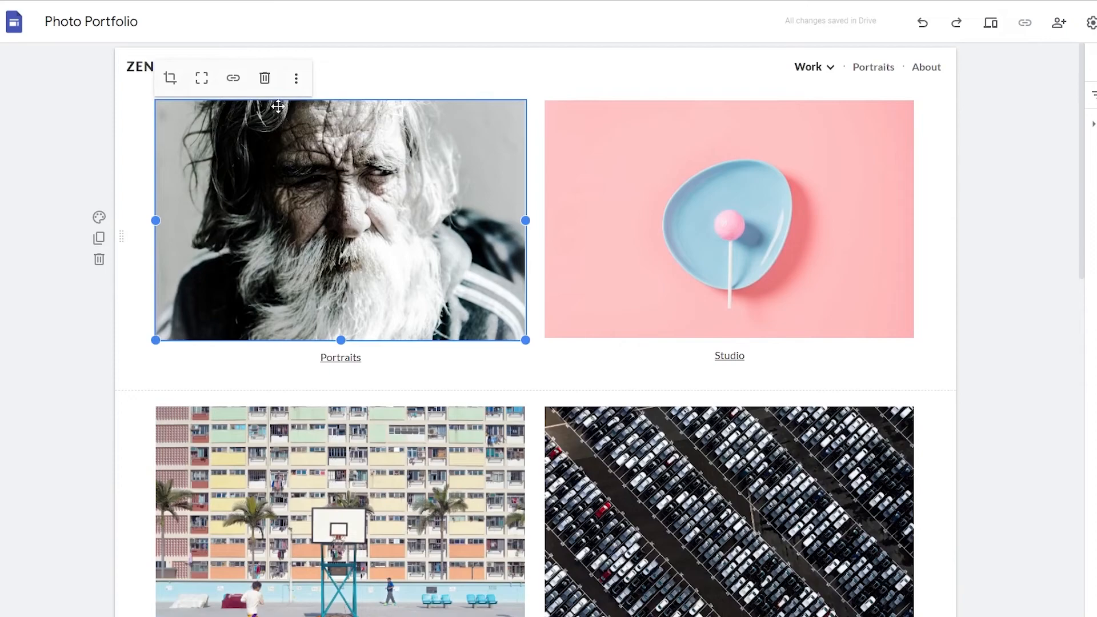
pyautogui.click(238, 79)
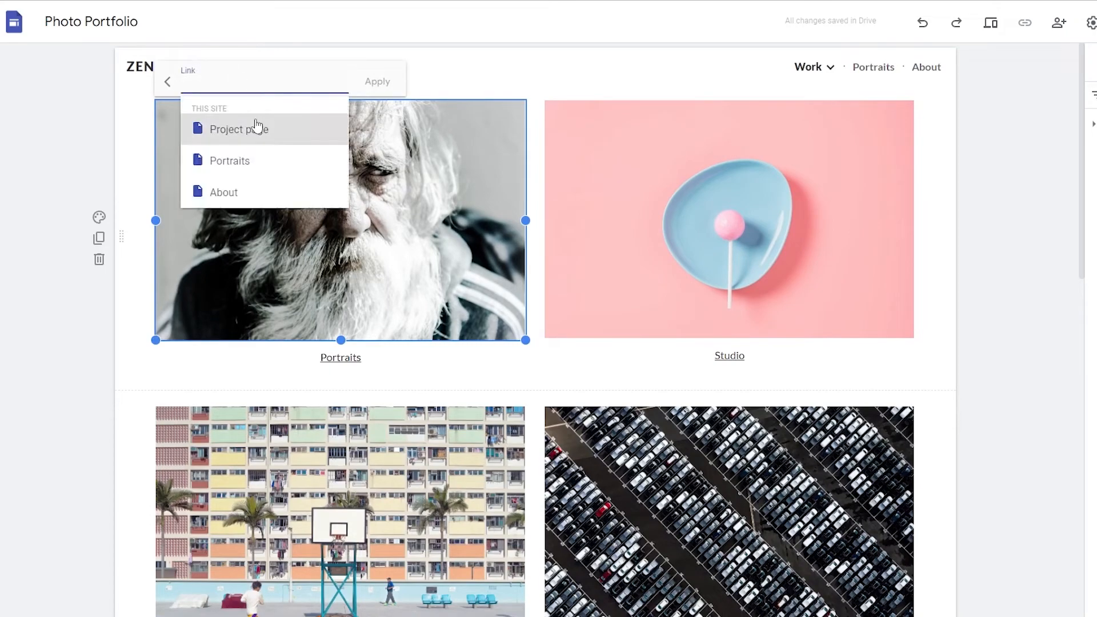
pyautogui.click(272, 167)
pyautogui.click(379, 81)
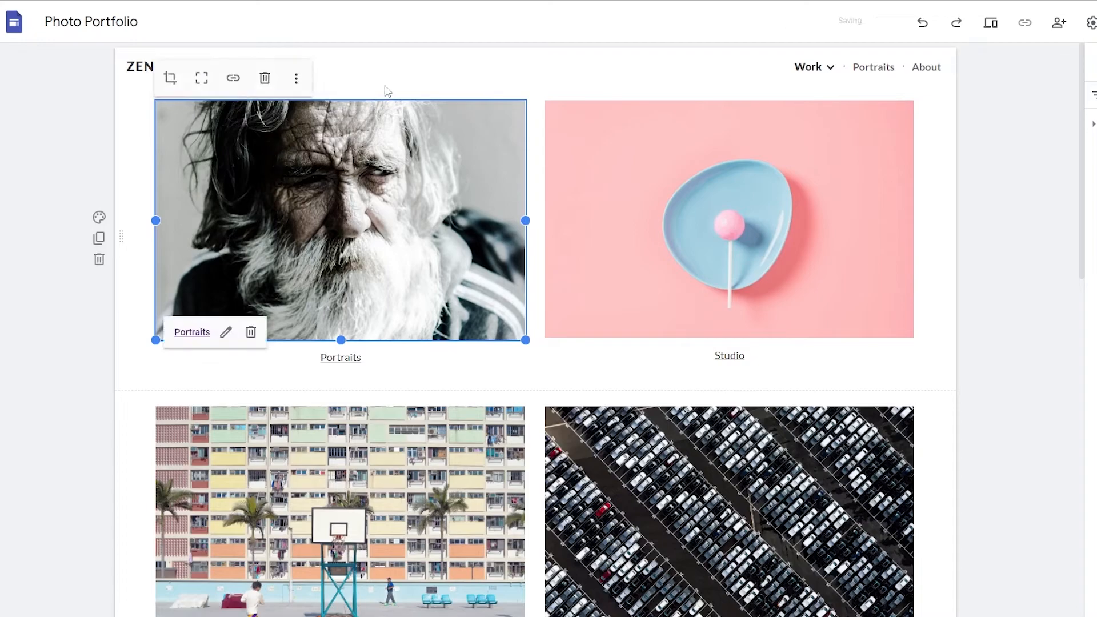
pyautogui.click(208, 387)
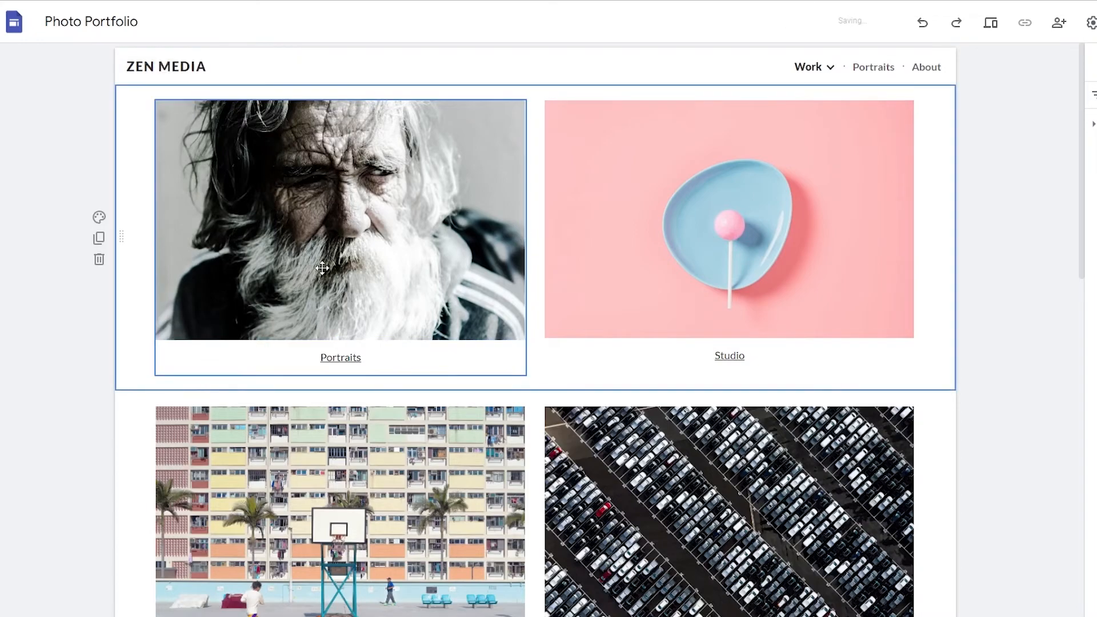
# Follow the site navigation to the Portraits page and review its photo layouts
pyautogui.click(326, 252)
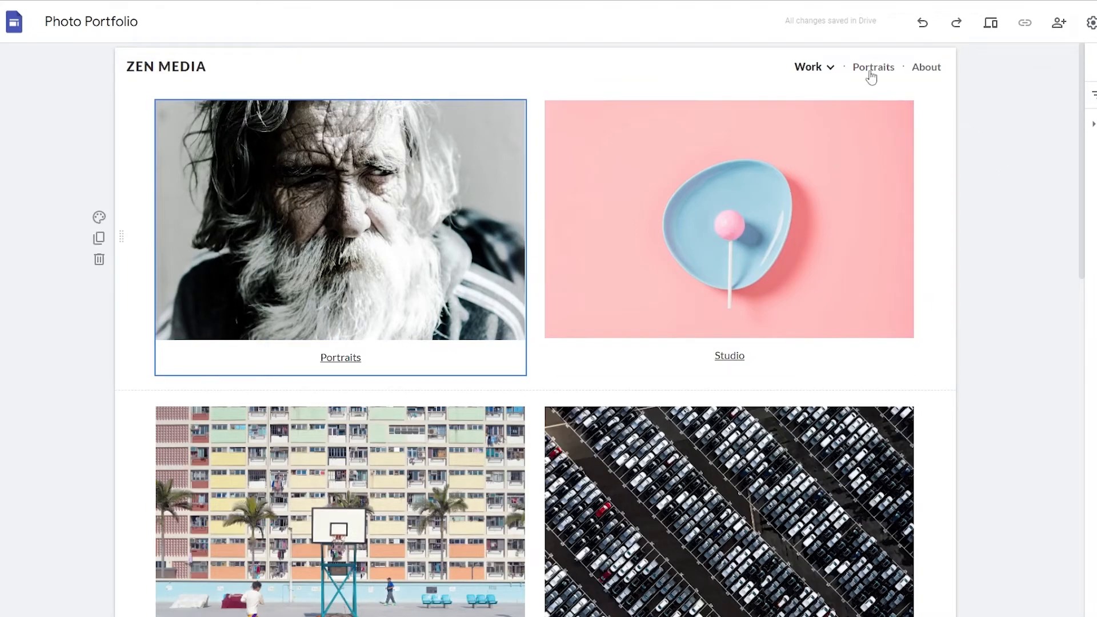
pyautogui.click(857, 67)
pyautogui.scroll(-3, 543, 259)
pyautogui.scroll(-10, 542, 258)
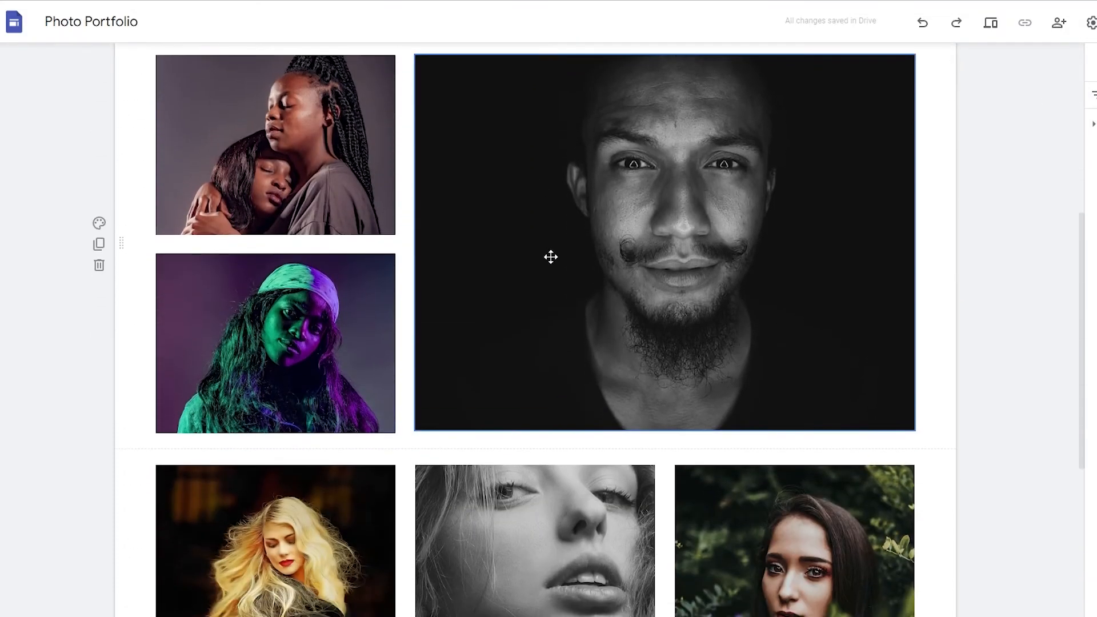
# Return to the Work page through the site navigation and look over its grid of category photos
pyautogui.scroll(6, 529, 404)
pyautogui.scroll(5, 543, 405)
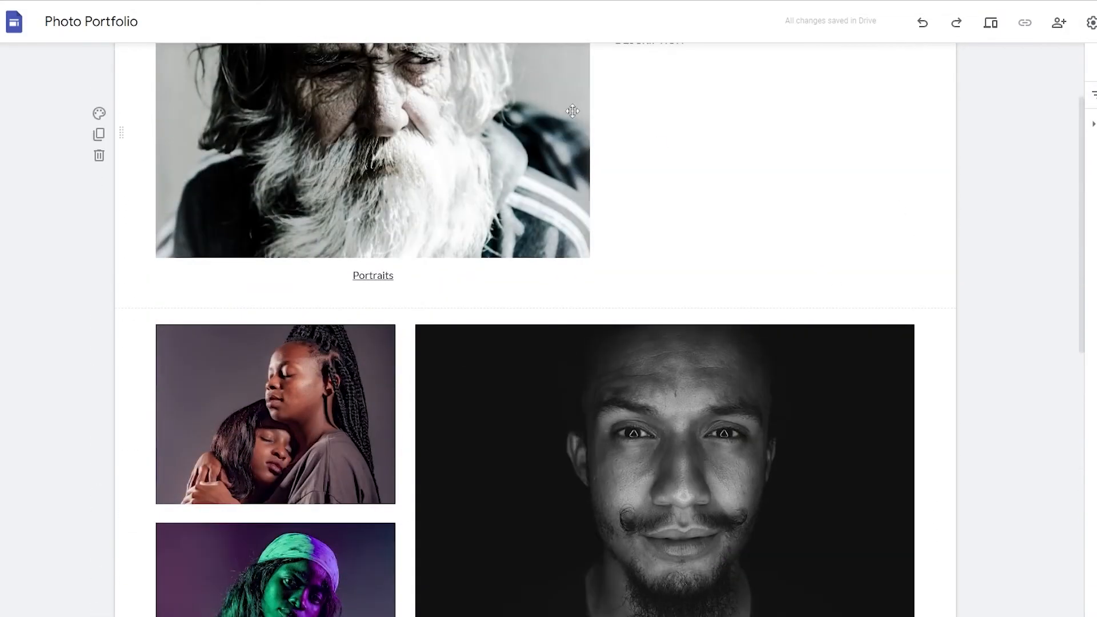
pyautogui.scroll(2, 593, 126)
pyautogui.click(807, 67)
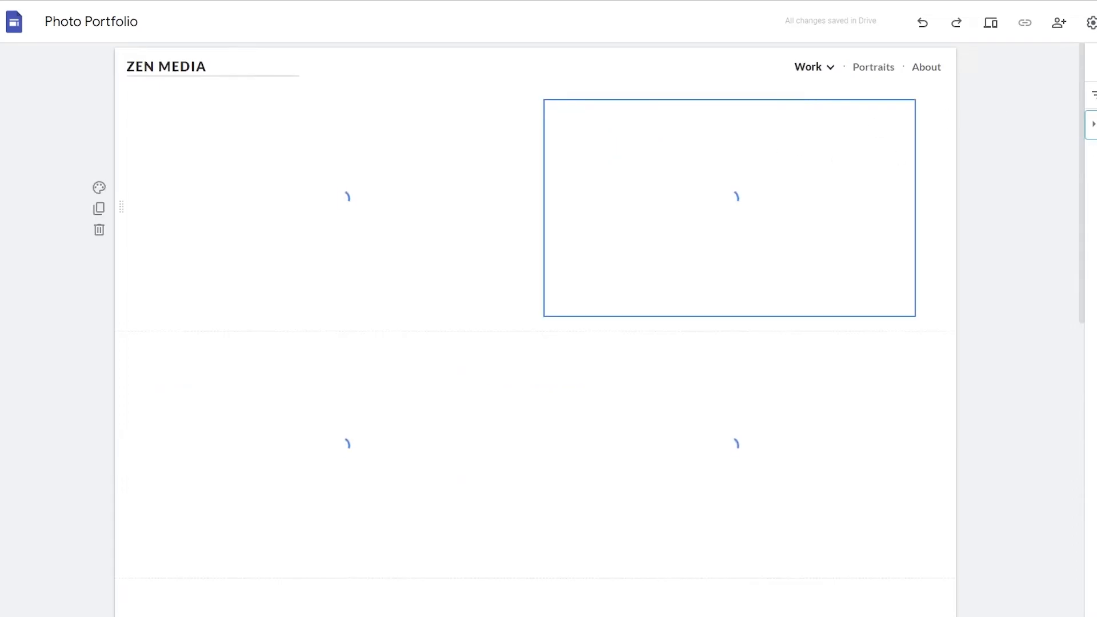
pyautogui.scroll(-6, 314, 240)
pyautogui.scroll(-9, 313, 241)
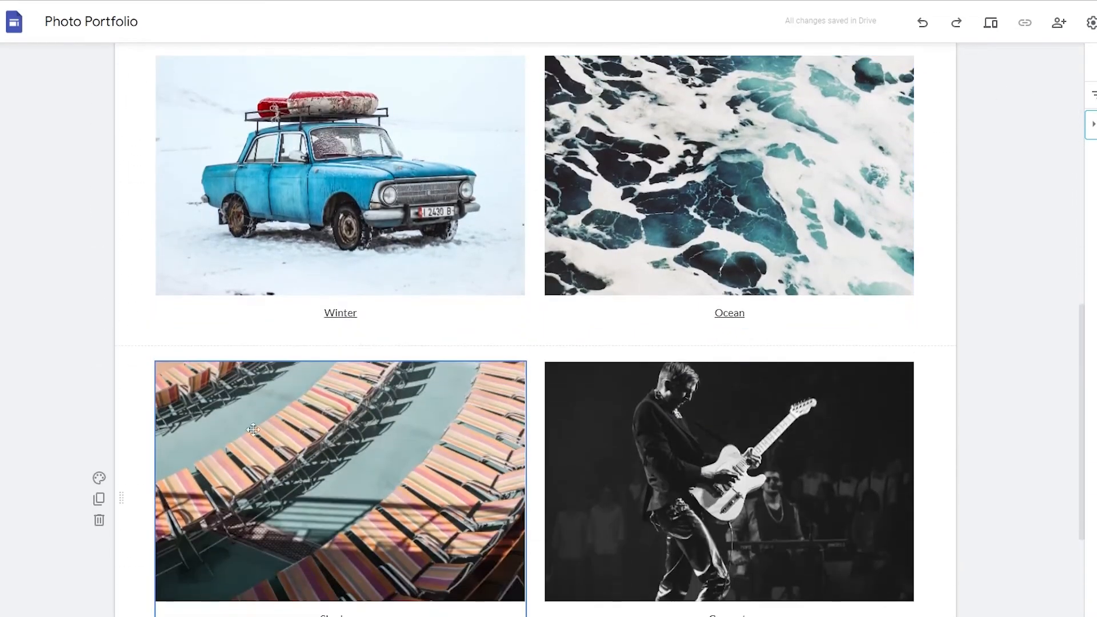
pyautogui.scroll(5, 338, 487)
pyautogui.scroll(8, 338, 487)
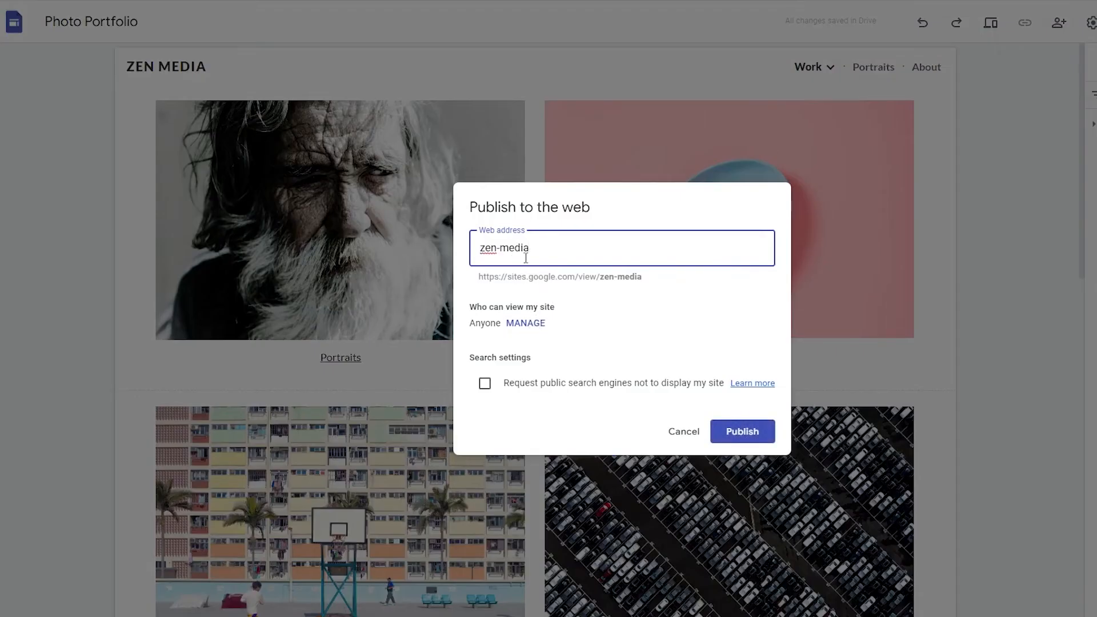
# Use zen-media as the site's web address for publishing and check the published site's link access options, keeping Public
pyautogui.press('Return')
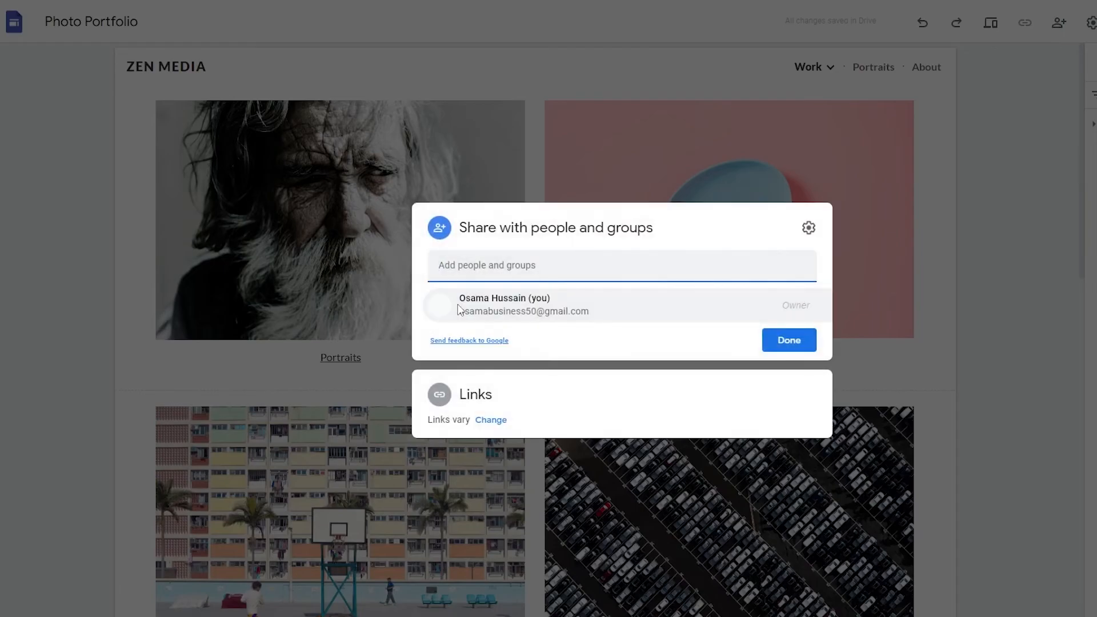
pyautogui.click(487, 420)
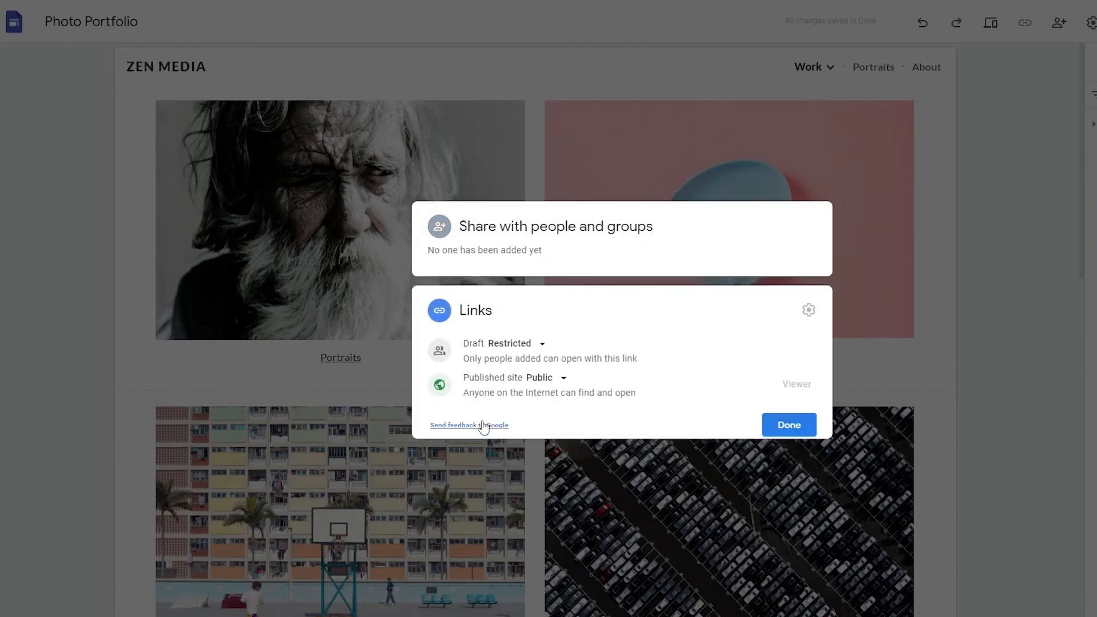
pyautogui.click(549, 373)
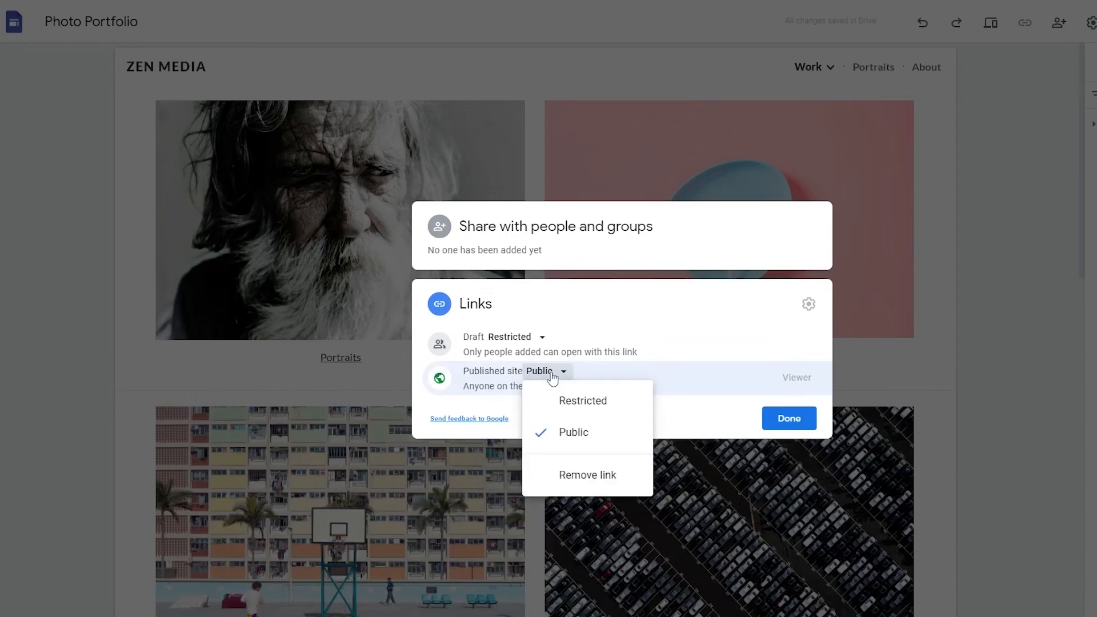
pyautogui.click(703, 415)
pyautogui.click(774, 421)
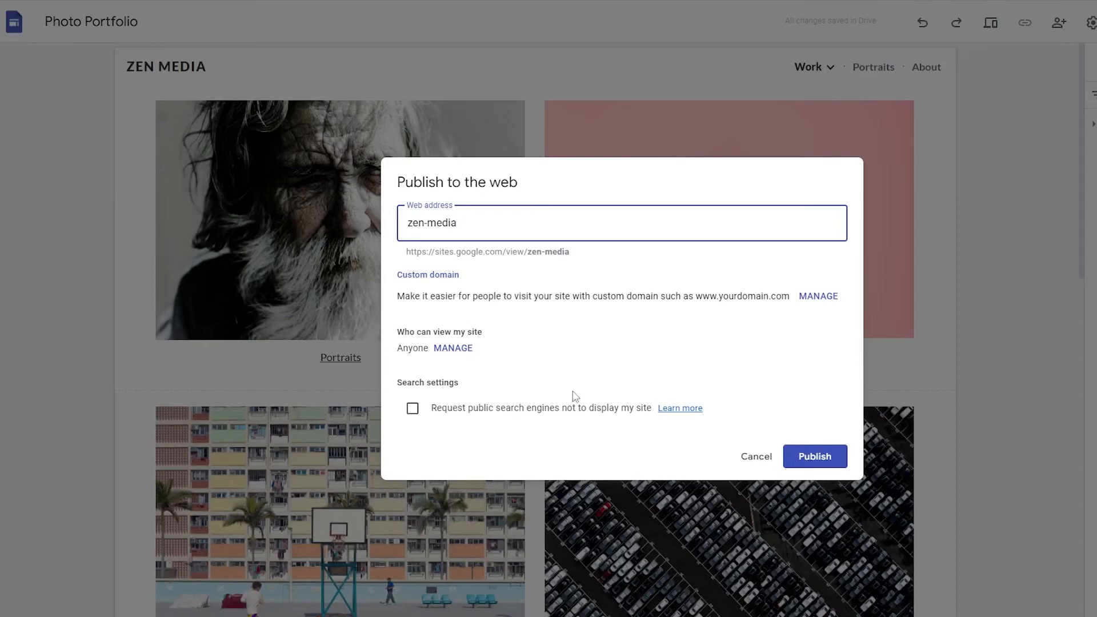
# Examine the custom domain setup from the publishing options and leave it without entering a domain
pyautogui.click(819, 299)
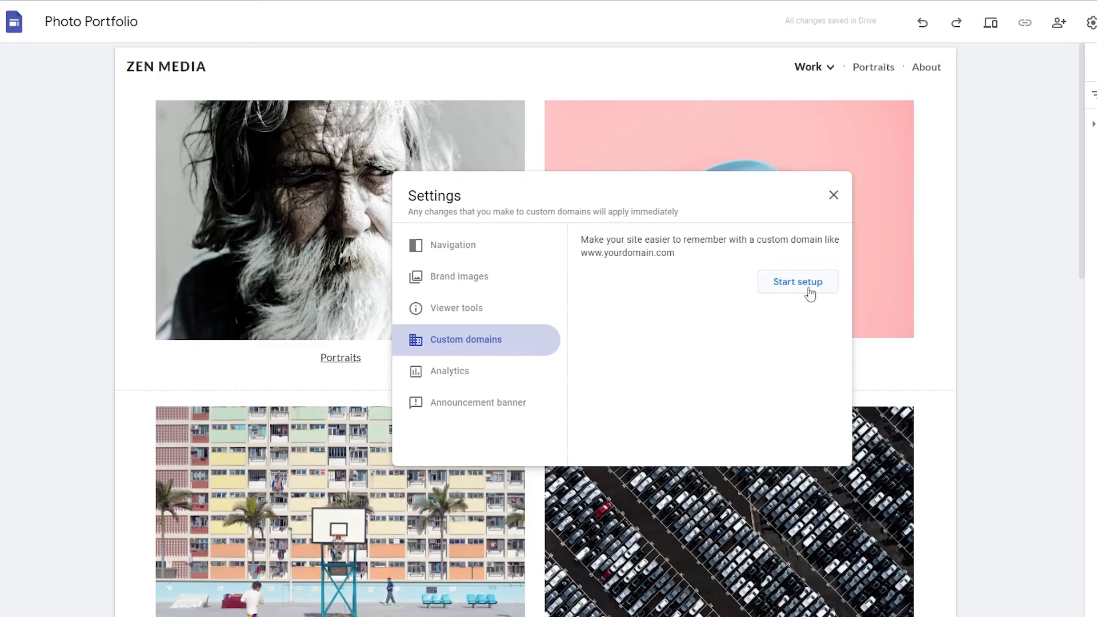
pyautogui.click(787, 289)
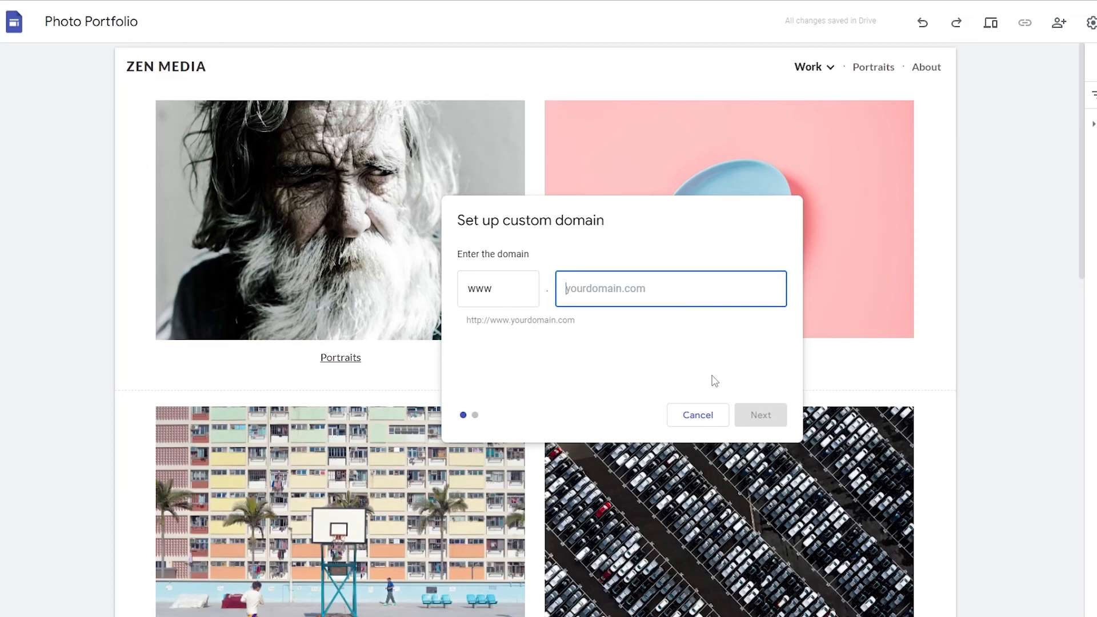
pyautogui.click(691, 417)
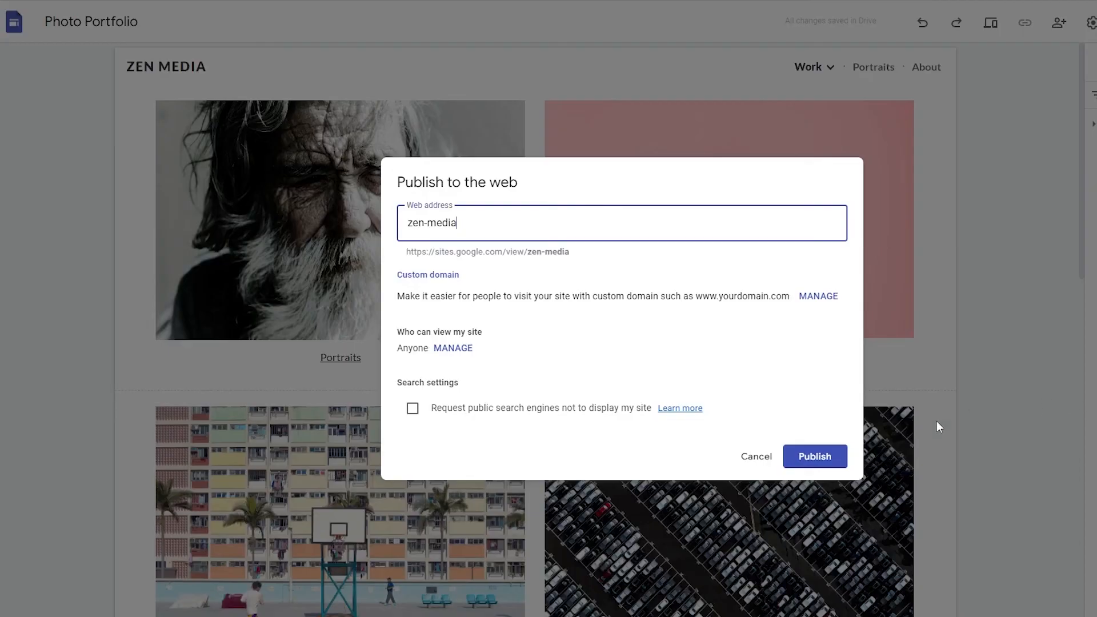
# Leave the publishing dialog without publishing and look over the Work page's photos once more
pyautogui.click(742, 455)
pyautogui.scroll(-15, 537, 438)
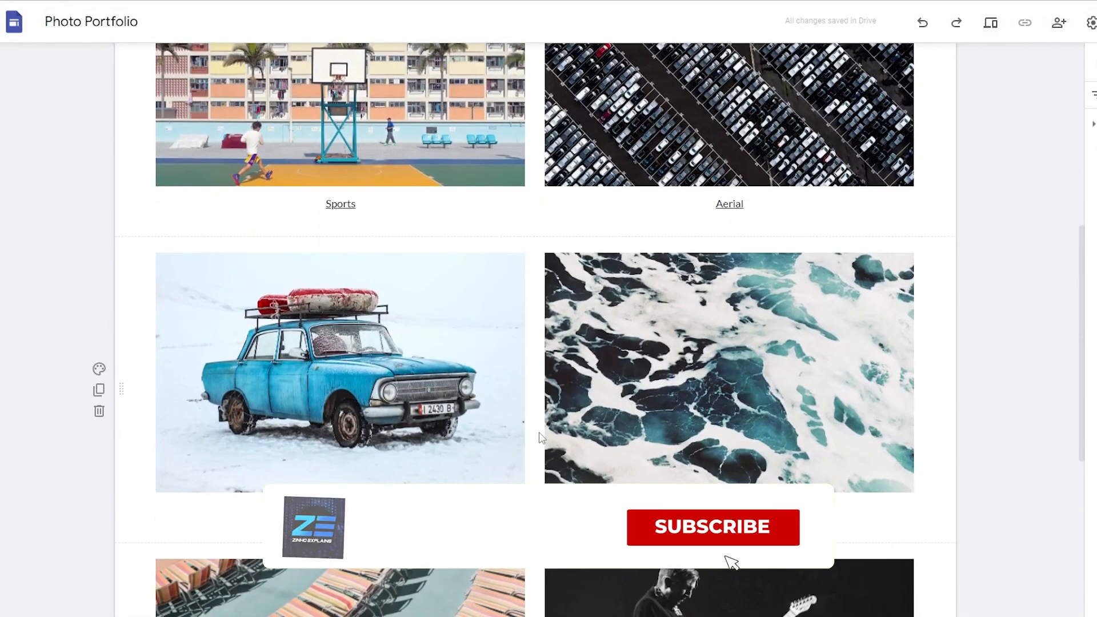
pyautogui.scroll(15, 543, 437)
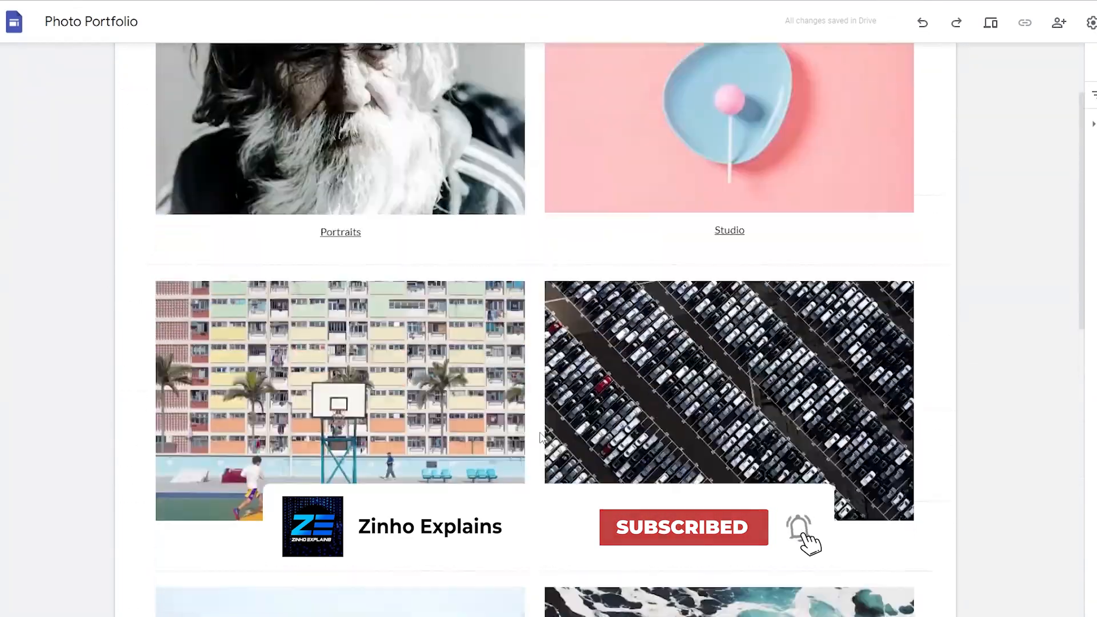